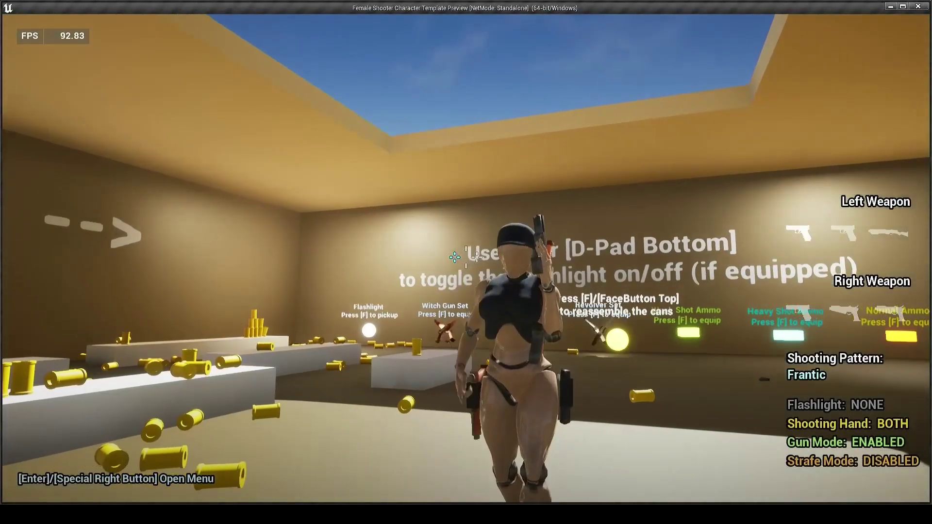
# Walk the character around the demo room, toggle Gun Mode, and switch the shooting hand to RIGHT.
pyautogui.press('a')
pyautogui.press('g')
pyautogui.press('g')
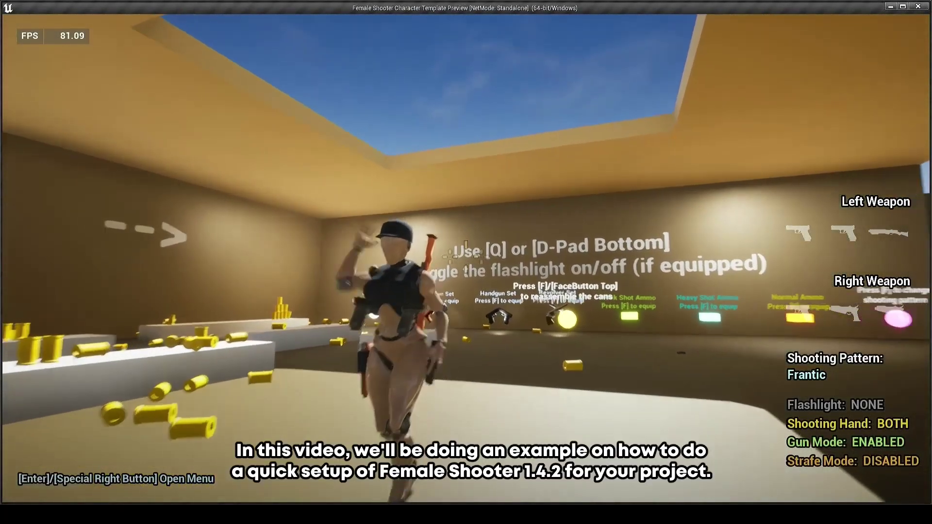
pyautogui.press('g')
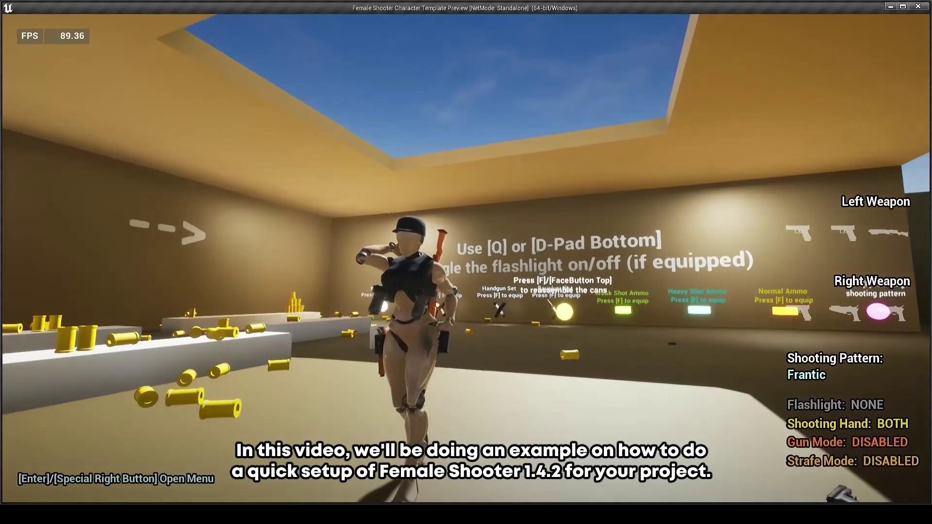
pyautogui.press('g')
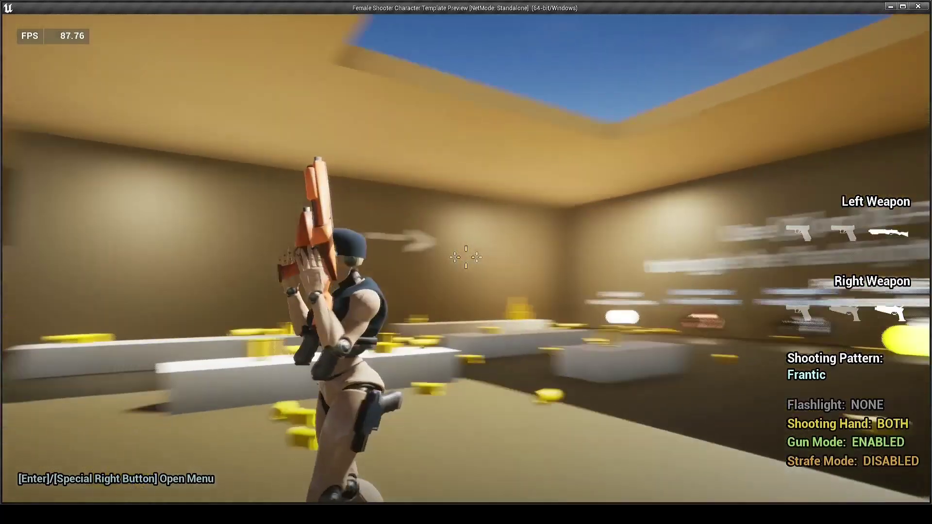
pyautogui.press('h')
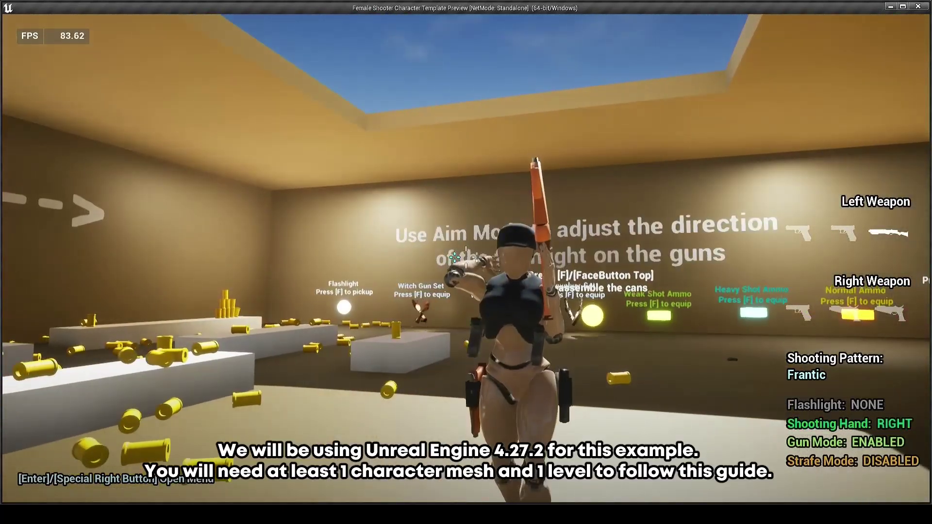
pyautogui.press('g')
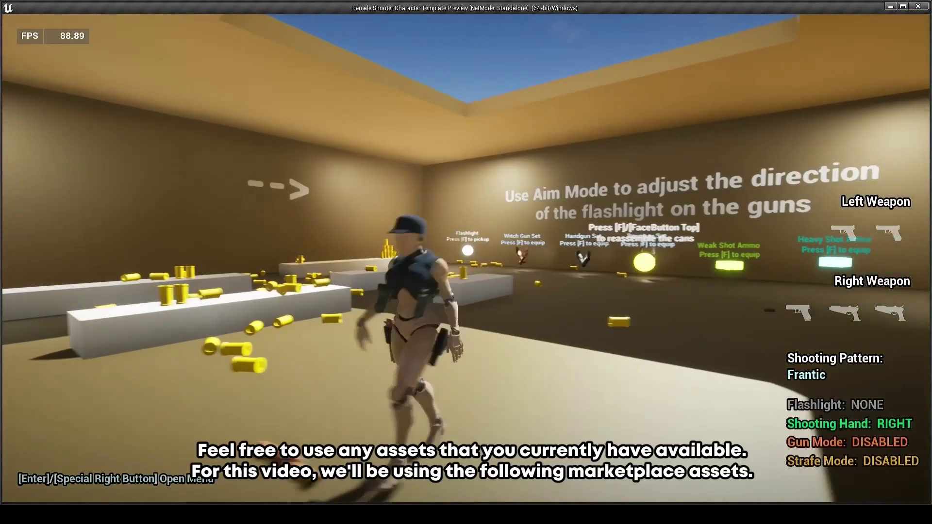
pyautogui.press('g')
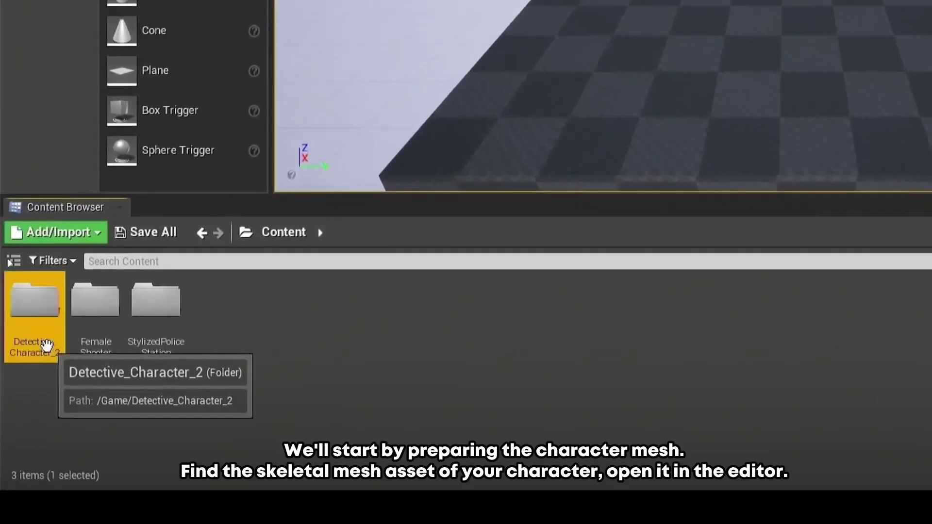
# Browse Detective_Character_2 > Character > Meshs > Character and open SK_Detective_Skeleton.
pyautogui.doubleClick(21, 403)
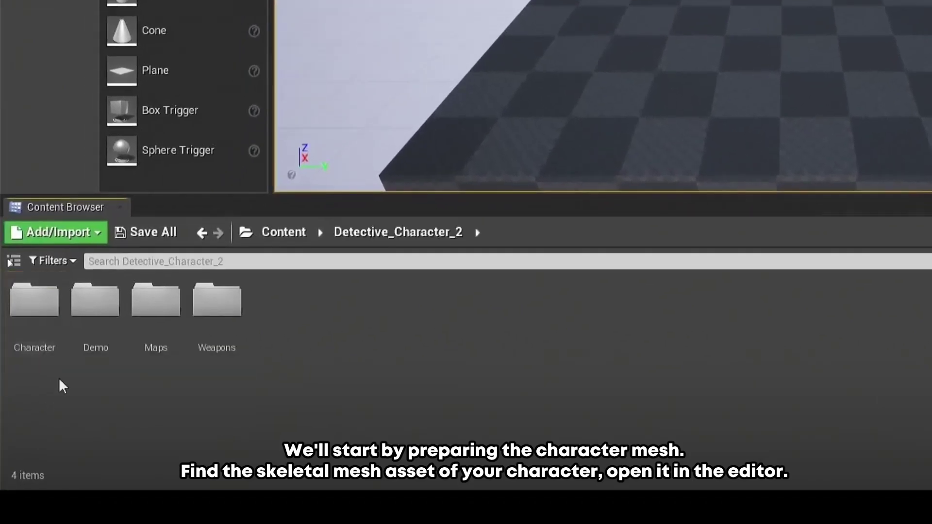
pyautogui.doubleClick(34, 301)
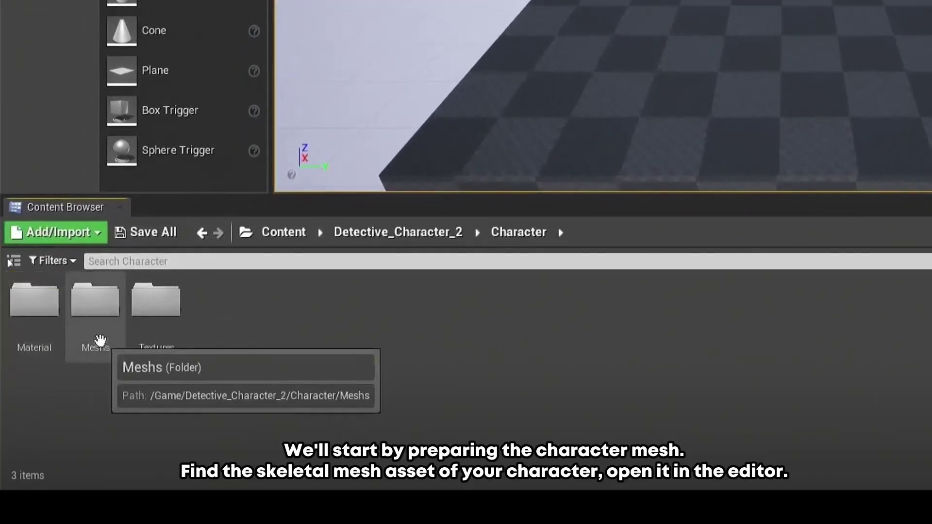
pyautogui.doubleClick(98, 340)
pyautogui.doubleClick(41, 337)
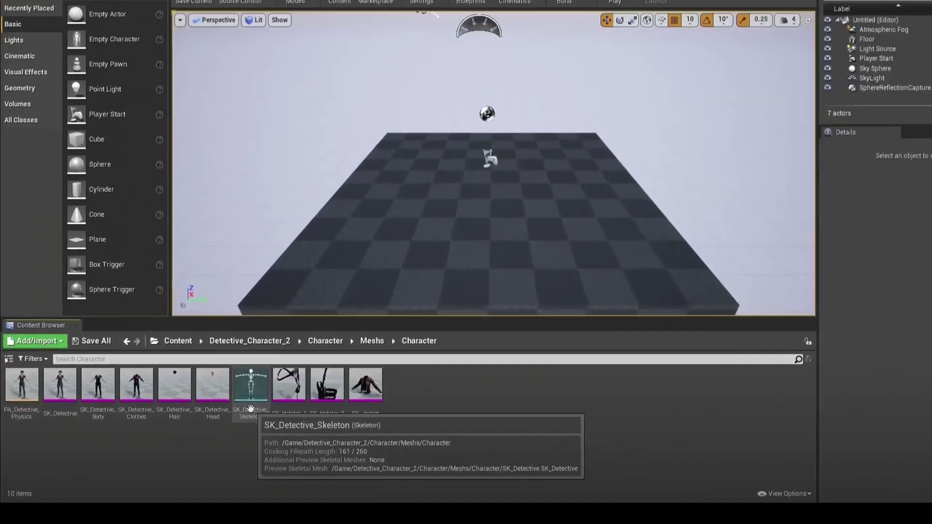
pyautogui.doubleClick(228, 418)
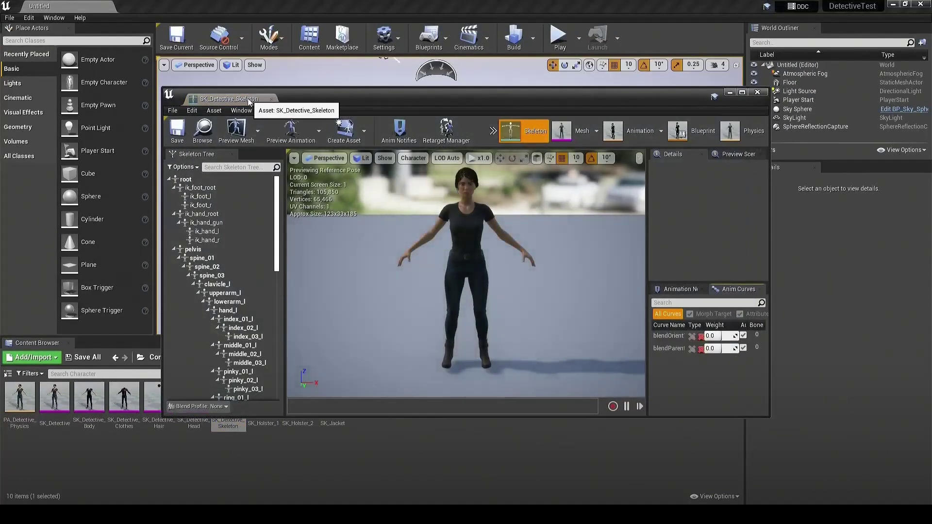
# Dock the skeleton editor, show the Retarget Manager, and assign the Humanoid rig.
pyautogui.moveTo(249, 101); pyautogui.dragTo(221, 6)
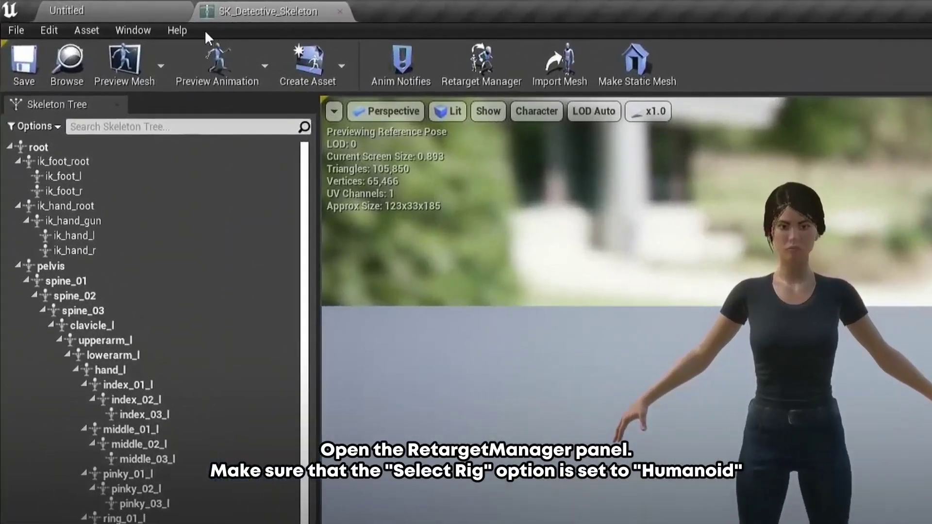
pyautogui.click(142, 32)
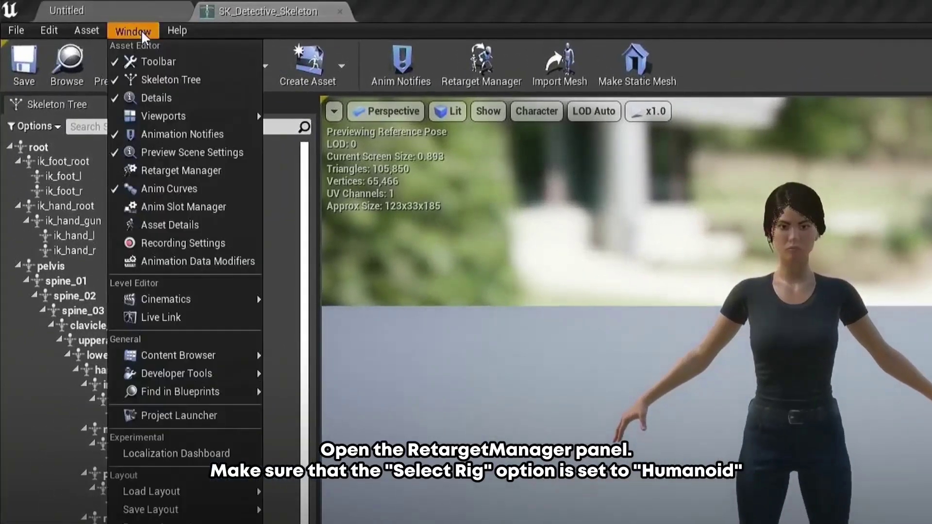
pyautogui.click(196, 173)
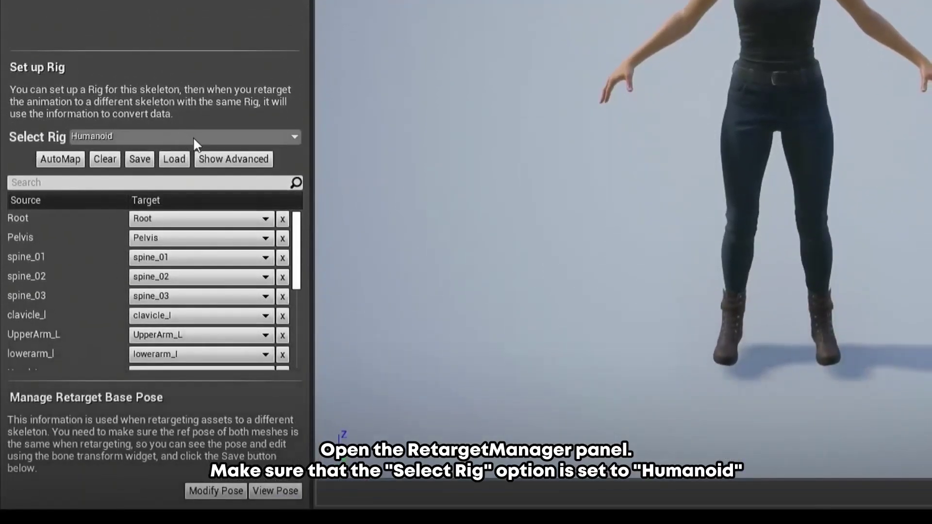
pyautogui.click(193, 140)
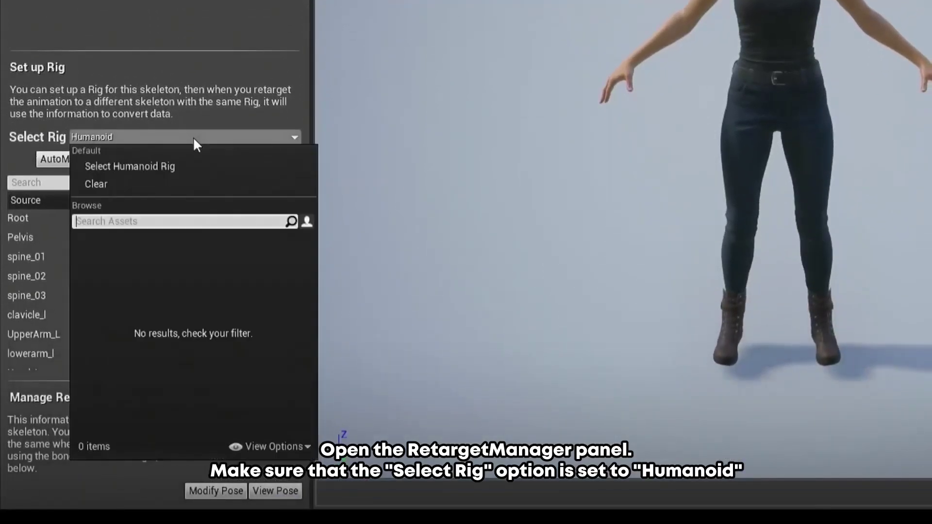
pyautogui.click(224, 169)
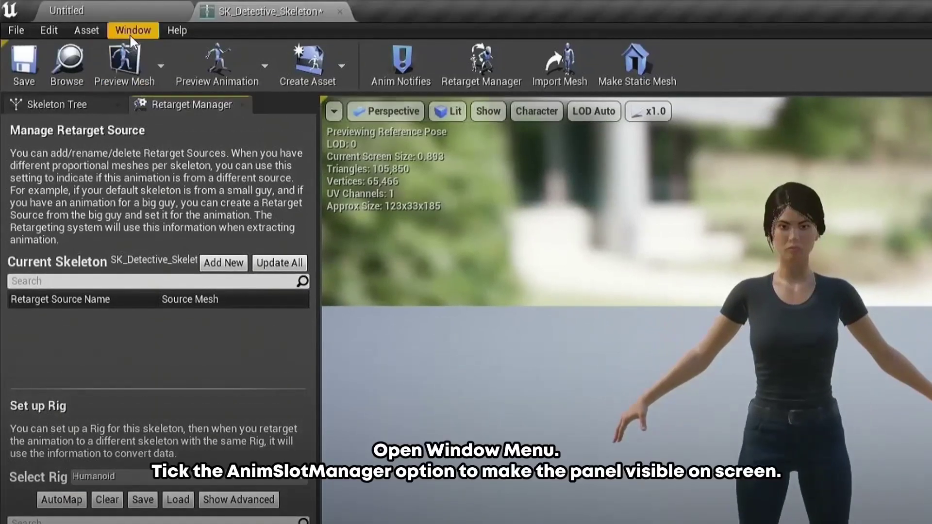
pyautogui.click(130, 33)
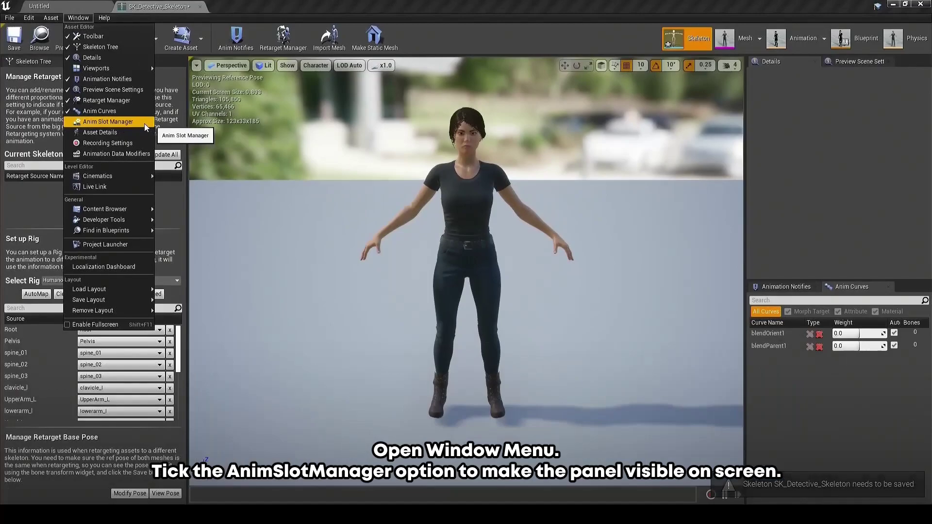
# In the Anim Slot Manager, add group GG_MovementGroup with slot GG_MovementSlot.
pyautogui.click(144, 123)
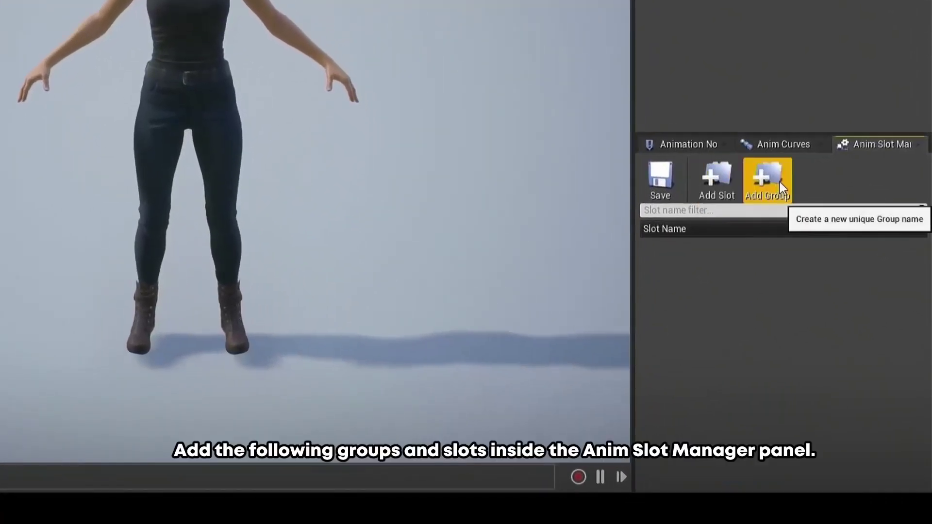
pyautogui.click(779, 182)
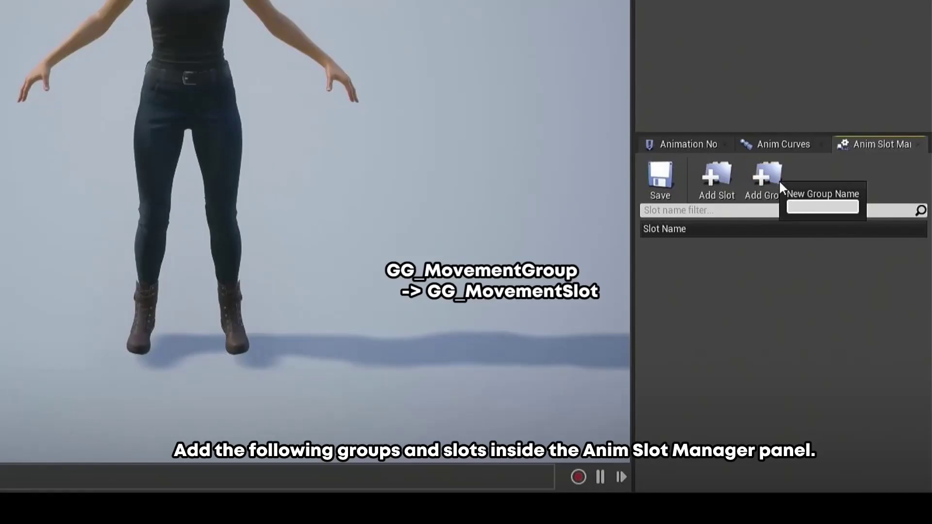
pyautogui.write('GG_MovementGroup')
pyautogui.press('Return')
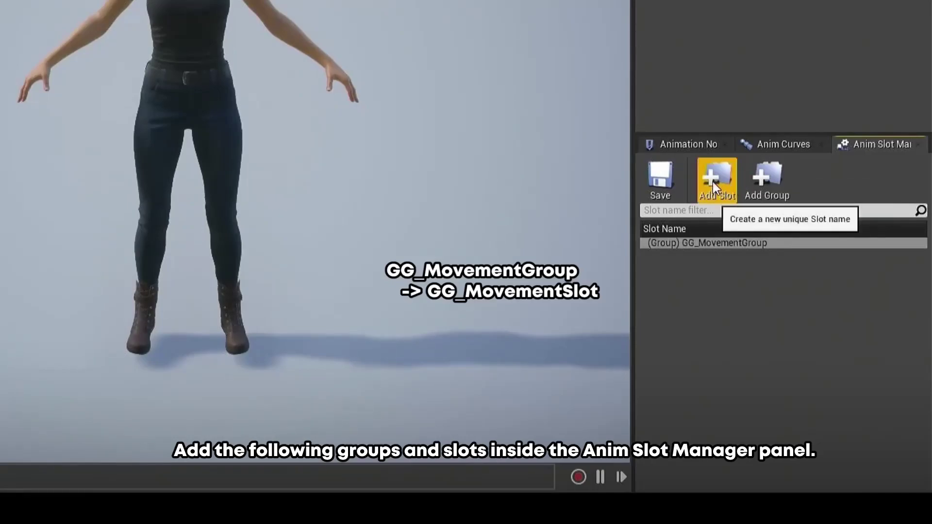
pyautogui.click(712, 180)
pyautogui.write('GG_MovementSlot')
pyautogui.press('Return')
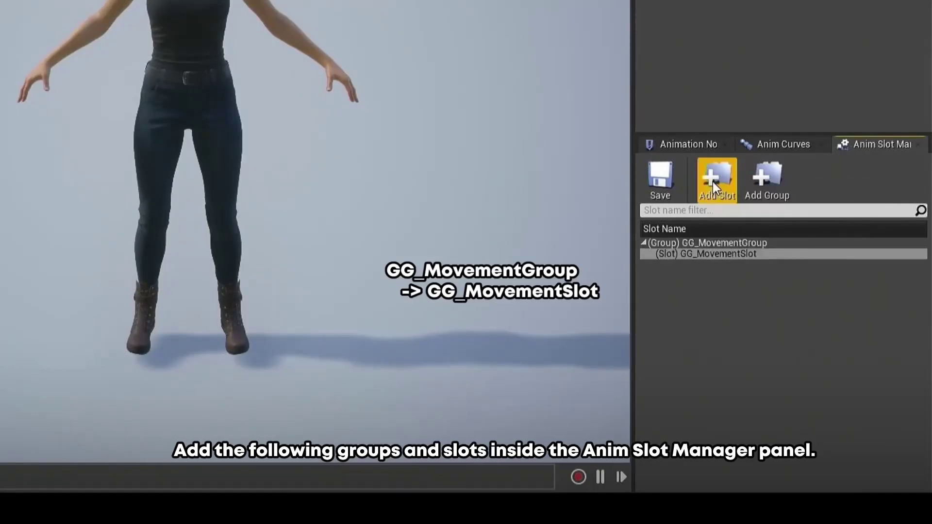
# Add group TwinGunLeftGroup with slot TwinGunLeftSlot.
pyautogui.click(773, 176)
pyautogui.write('TwinGun')
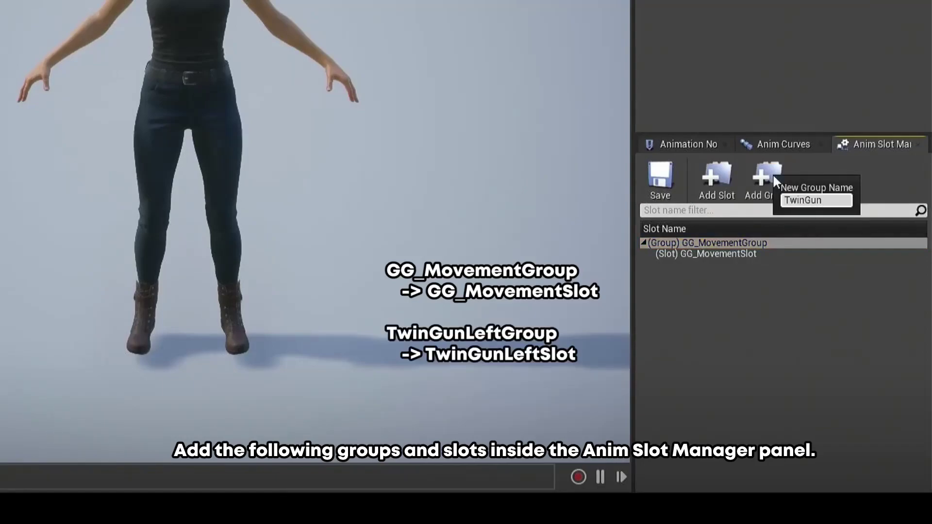
pyautogui.write('LeftGroup')
pyautogui.press('Return')
pyautogui.click(723, 183)
pyautogui.write('Twi')
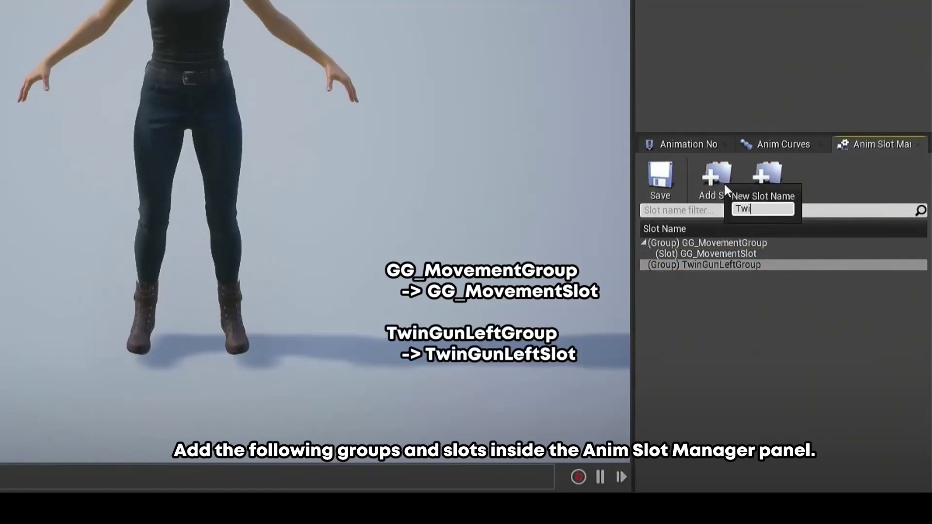
pyautogui.write('nGunLeftSlot')
pyautogui.press('Return')
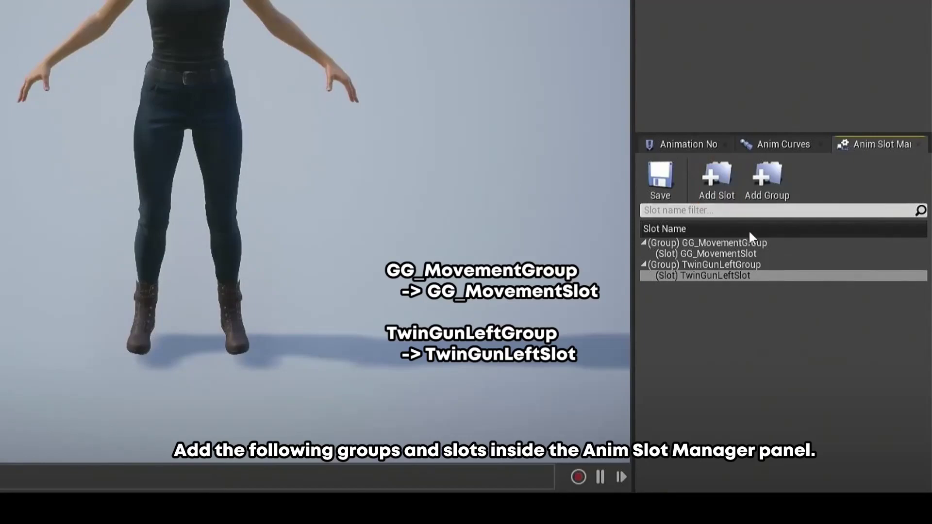
# Add group TwinGunRightGroup with slot TwinGunRightSlot.
pyautogui.click(750, 243)
pyautogui.click(764, 192)
pyautogui.write('TwinGunRightGroup')
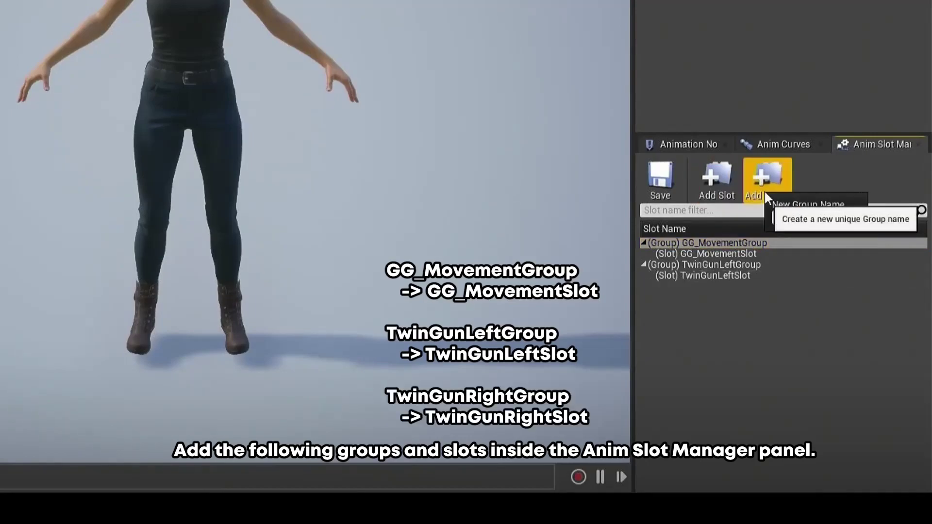
pyautogui.press('Return')
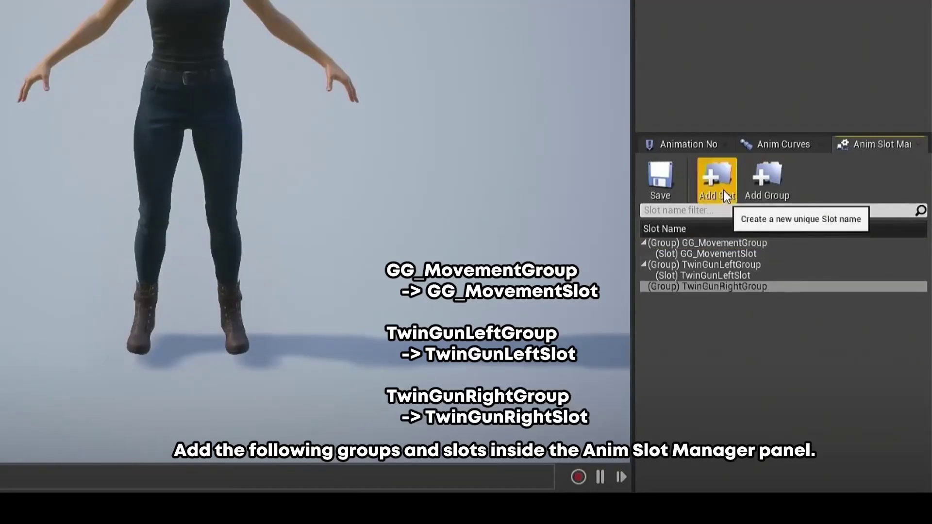
pyautogui.click(723, 190)
pyautogui.write('TwinGunRightSlot')
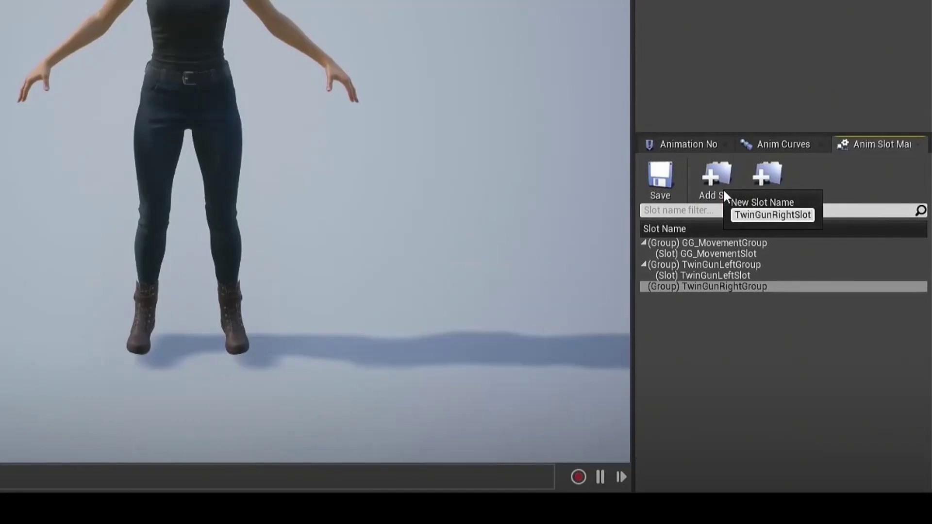
pyautogui.press('Return')
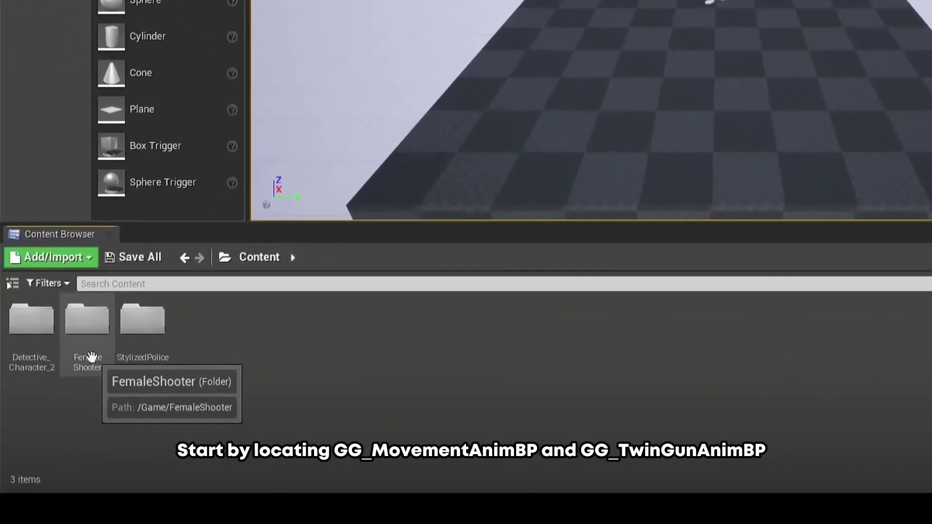
# Browse to the FemaleShooter > Asset > GunnerGirl folder.
pyautogui.doubleClick(91, 357)
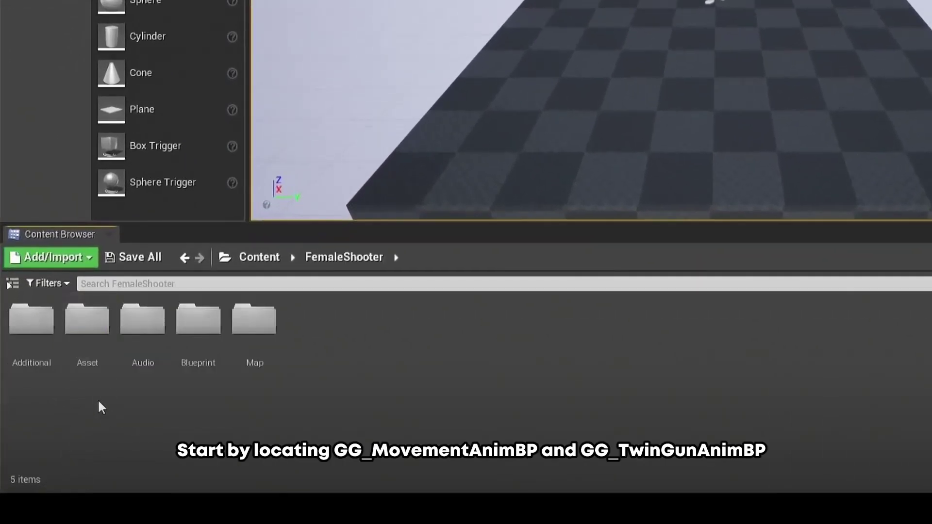
pyautogui.doubleClick(90, 357)
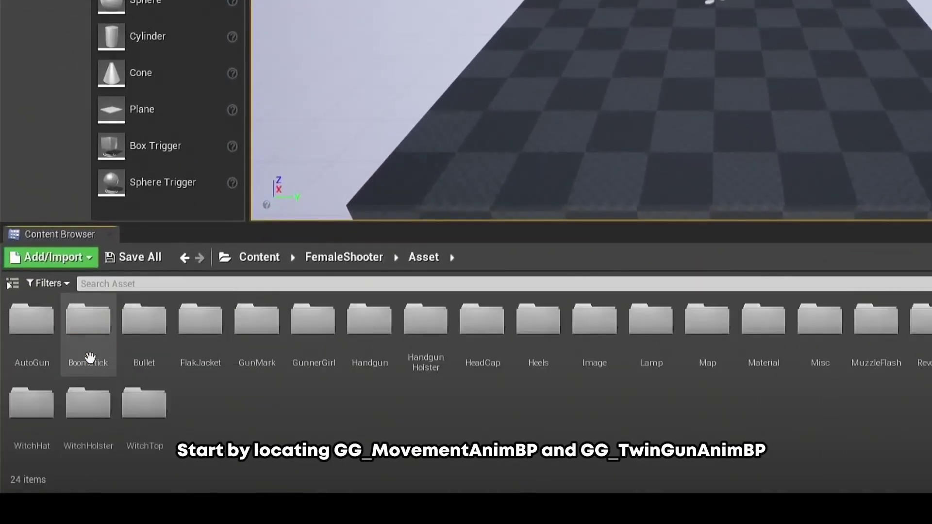
pyautogui.doubleClick(333, 356)
# In GunnerGirl Anim, select GG_MovementAnimBP and GG_TwinGunAnimBP and bring up Retarget Anim Blueprints.
pyautogui.doubleClick(30, 337)
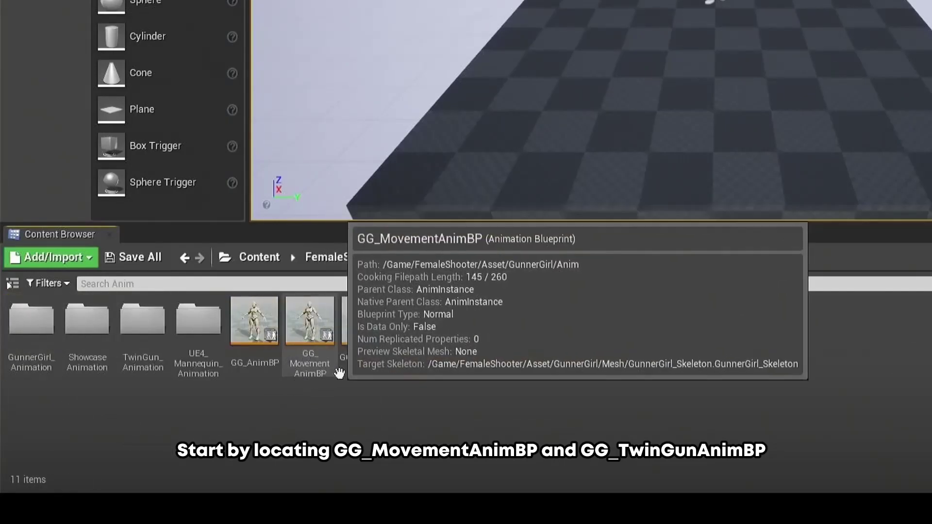
pyautogui.click(325, 343)
pyautogui.keyDown('ctrl'); pyautogui.click(374, 362); pyautogui.keyUp('ctrl')
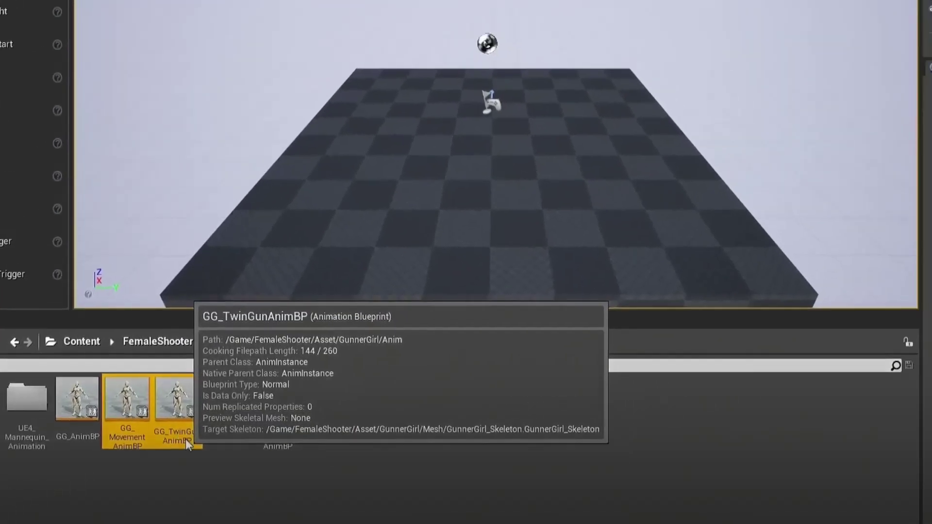
pyautogui.rightClick(186, 443)
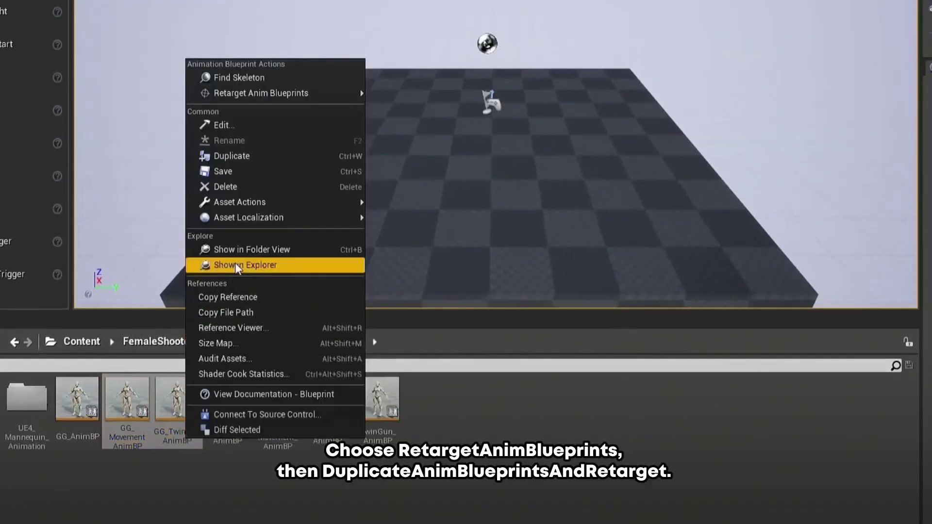
pyautogui.moveTo(312, 91)
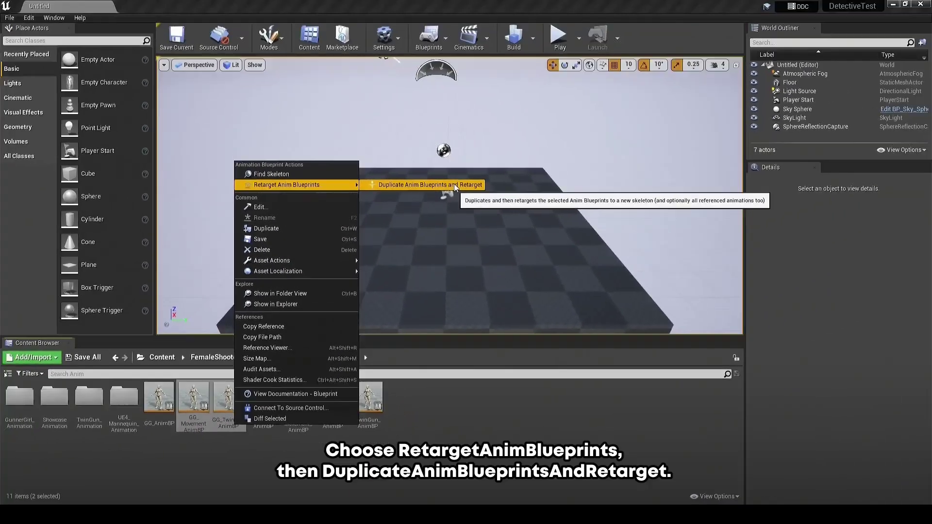
# Duplicate and retarget both blueprints to SK_Detective_Skeleton into a new Content/DT_RETARGET folder.
pyautogui.click(504, 94)
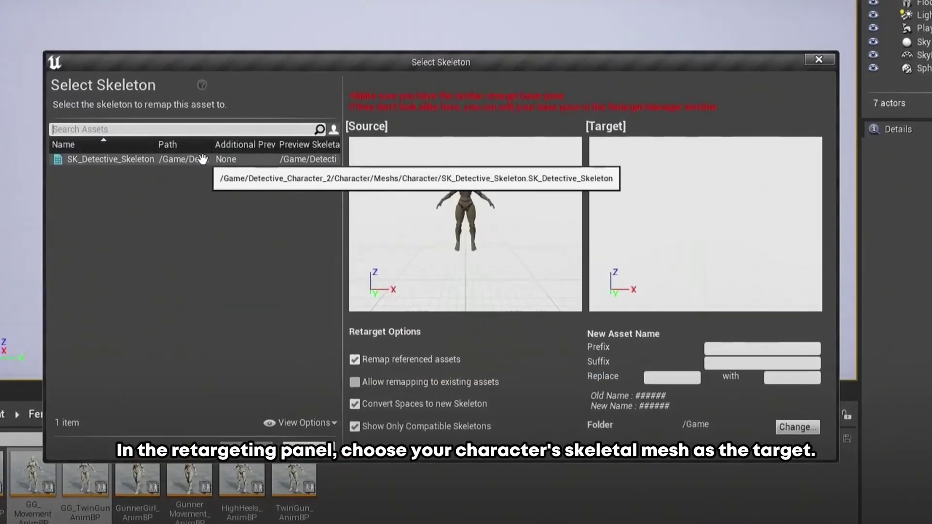
pyautogui.click(294, 184)
pyautogui.write('DT_')
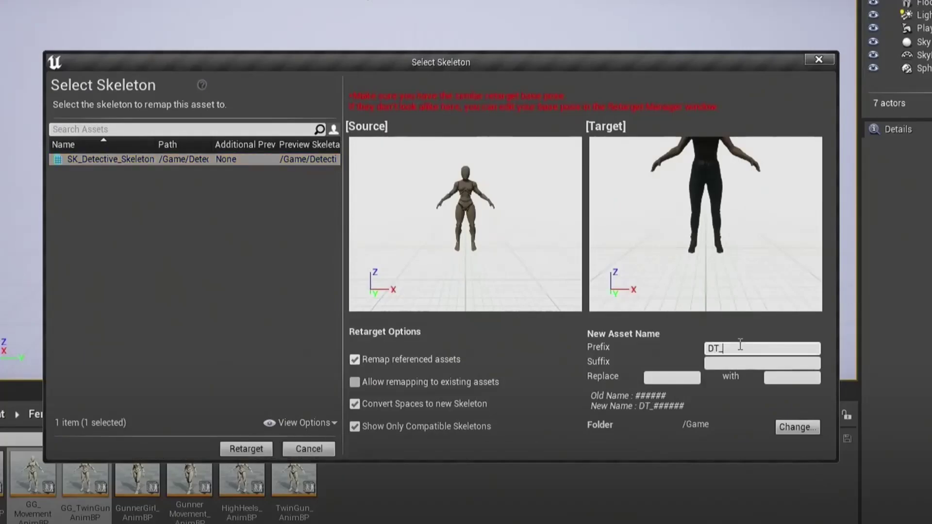
pyautogui.click(784, 430)
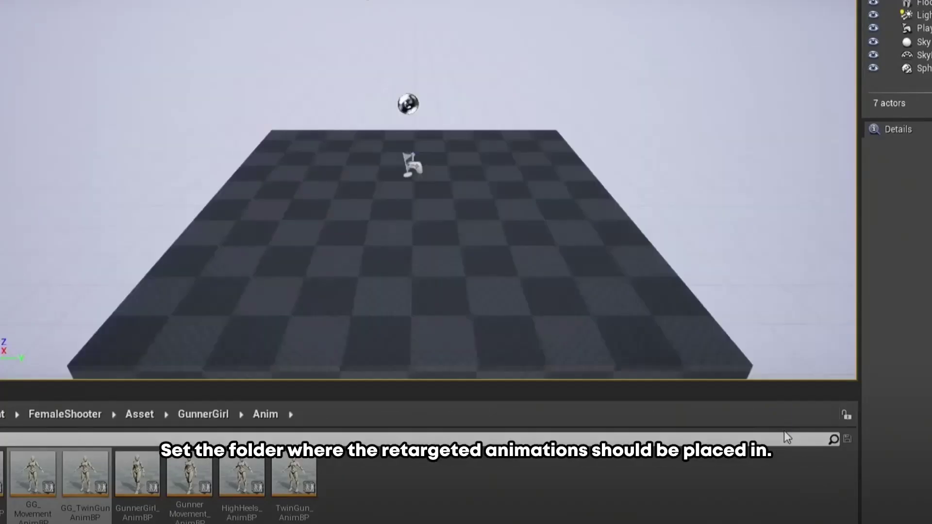
pyautogui.rightClick(455, 138)
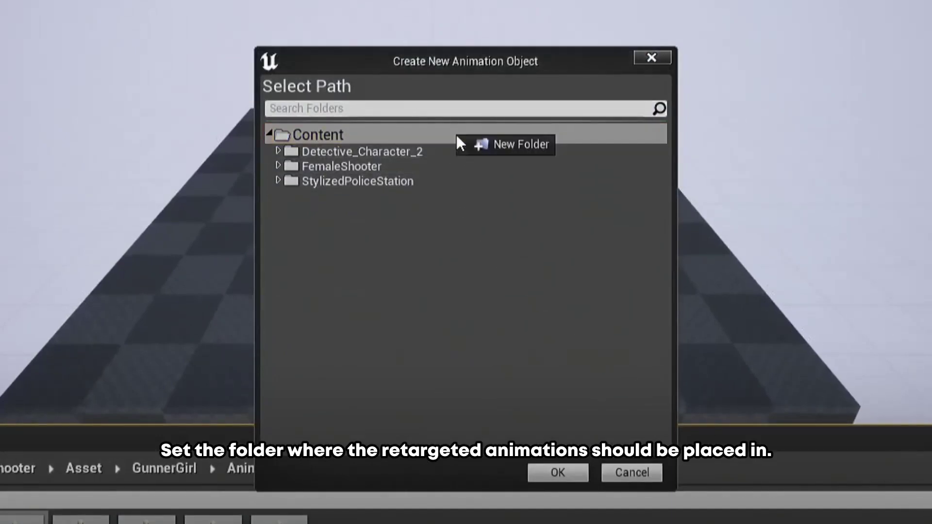
pyautogui.click(541, 146)
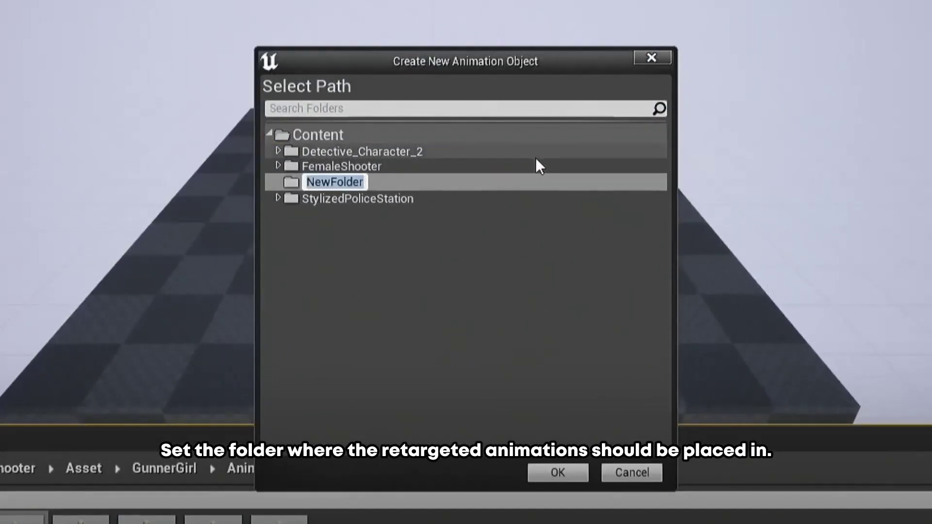
pyautogui.write('DT_RETARGET')
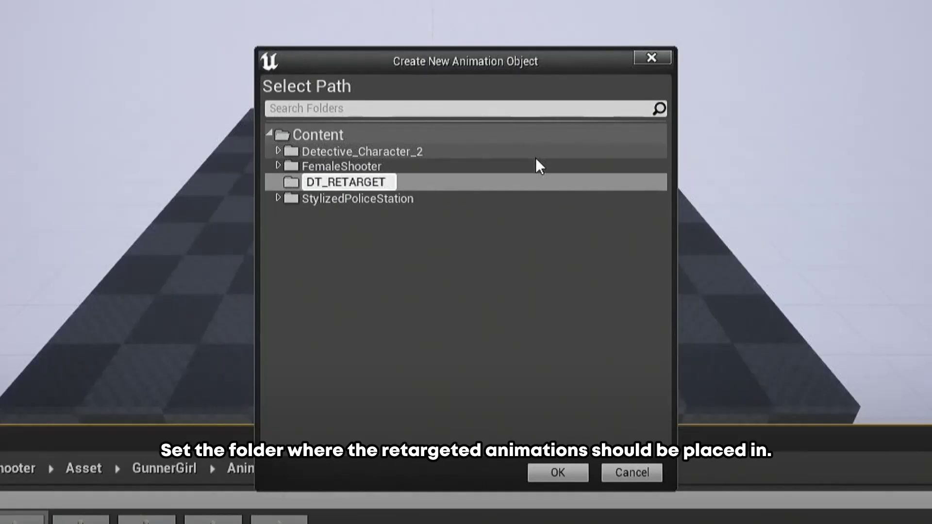
pyautogui.press('Return')
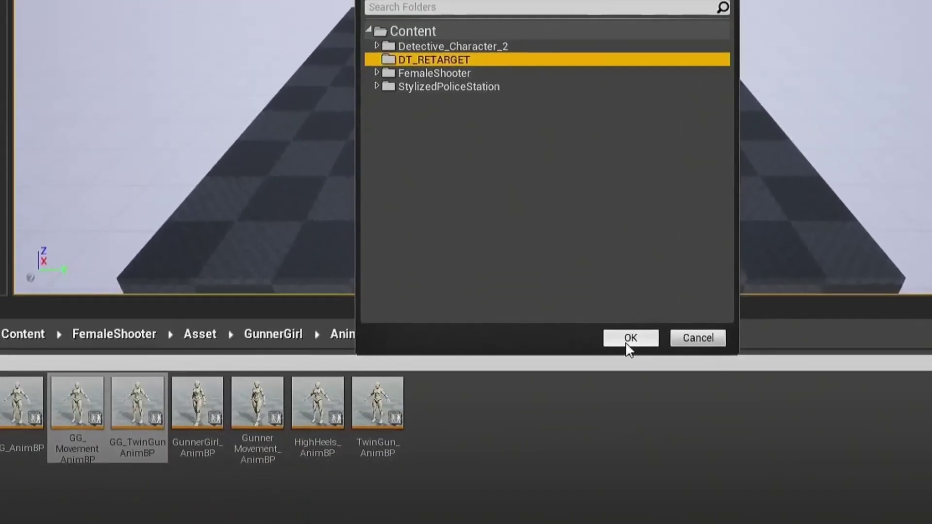
pyautogui.click(495, 324)
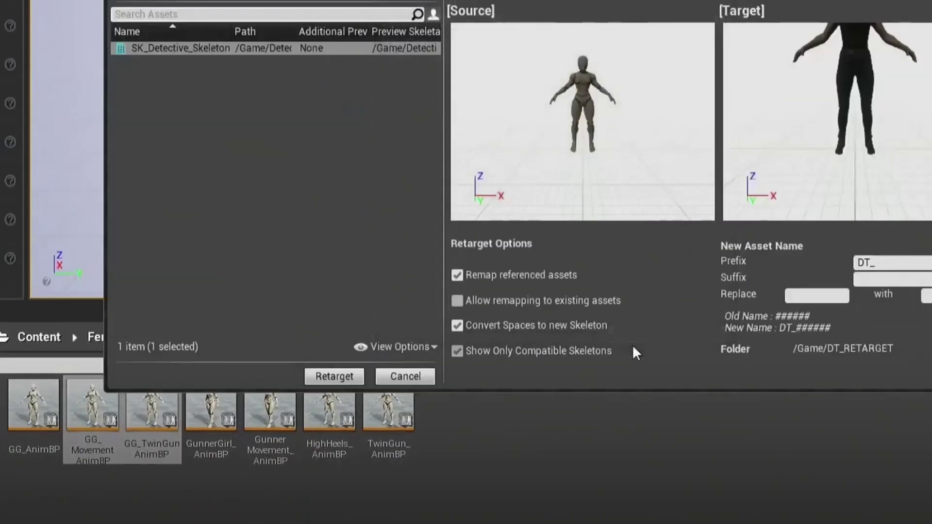
pyautogui.click(348, 377)
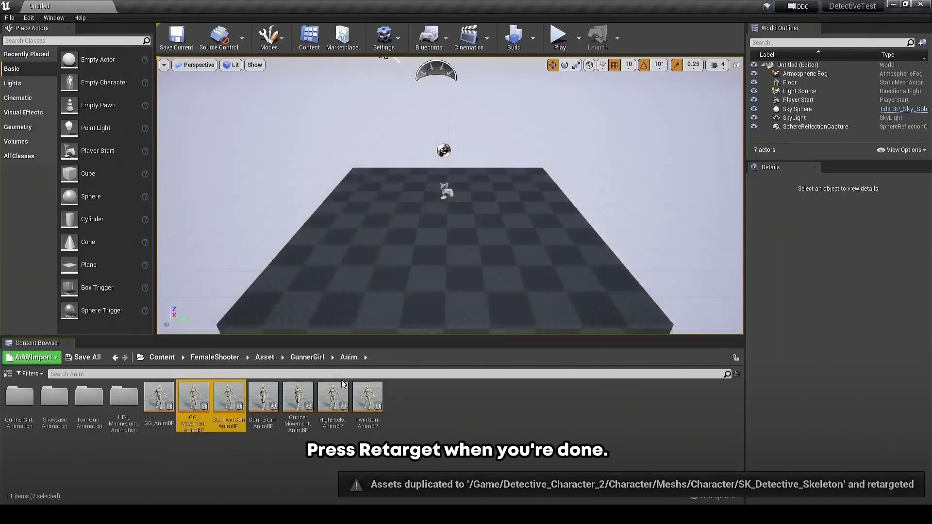
# Review the retargeted assets in DT_RETARGET and save all of them.
pyautogui.click(162, 357)
pyautogui.doubleClick(62, 413)
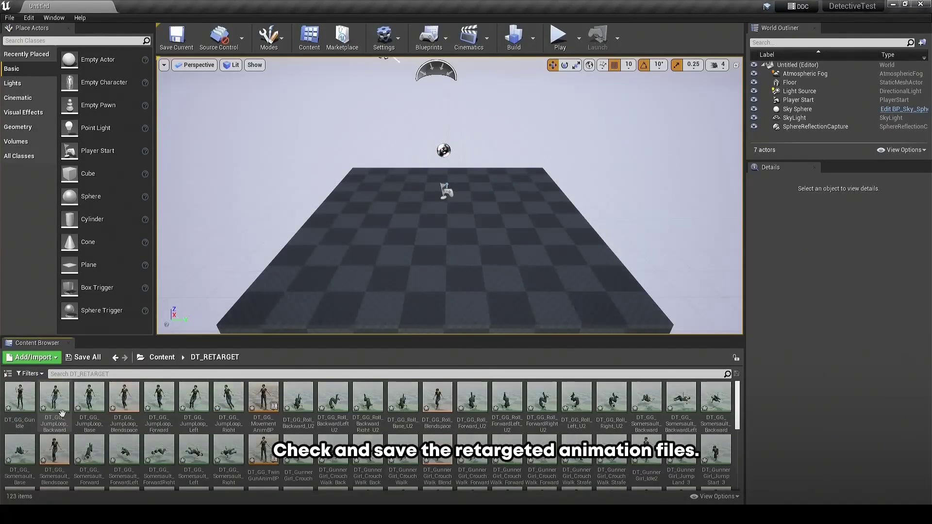
pyautogui.scroll(-5, 154, 425)
pyautogui.scroll(-5, 154, 426)
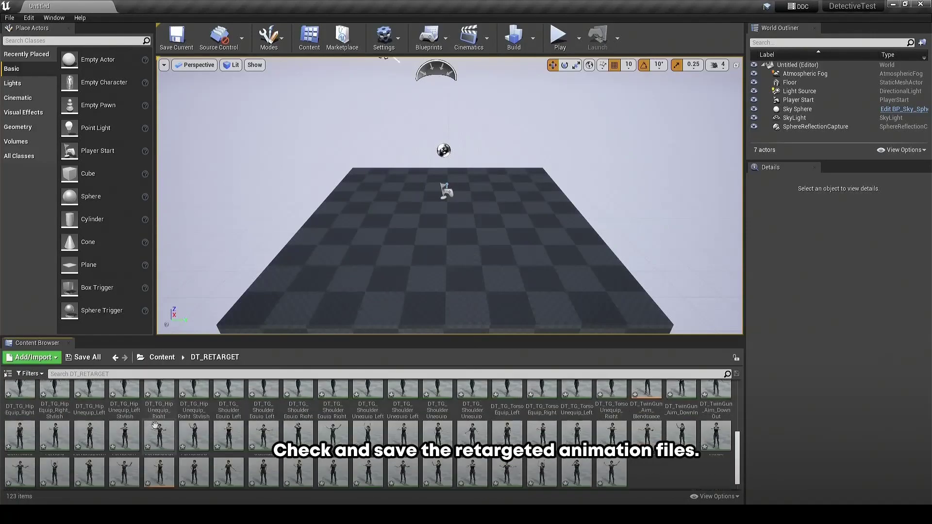
pyautogui.scroll(5, 154, 425)
pyautogui.scroll(5, 155, 425)
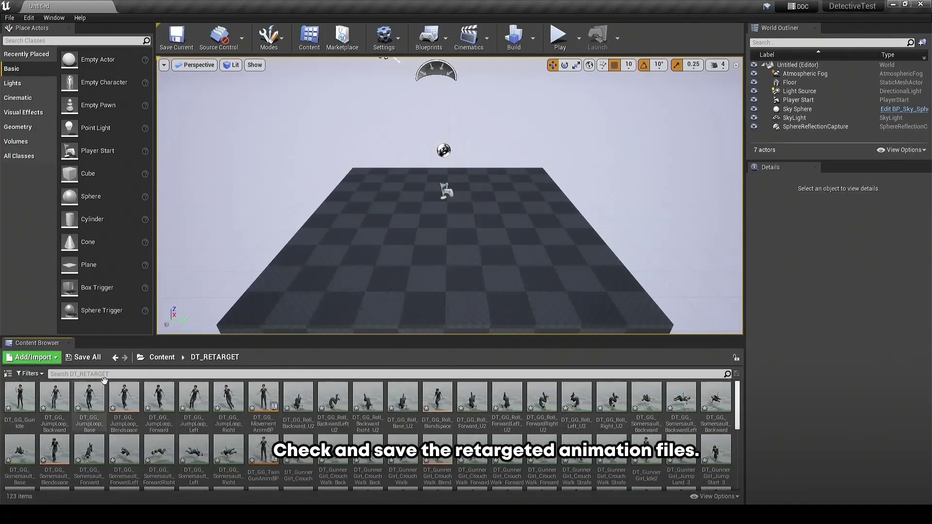
pyautogui.click(95, 360)
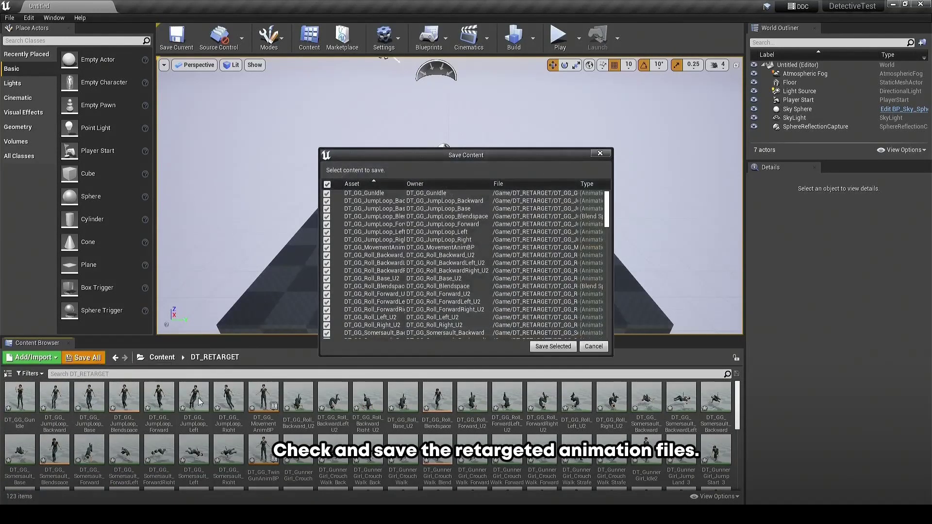
pyautogui.click(554, 348)
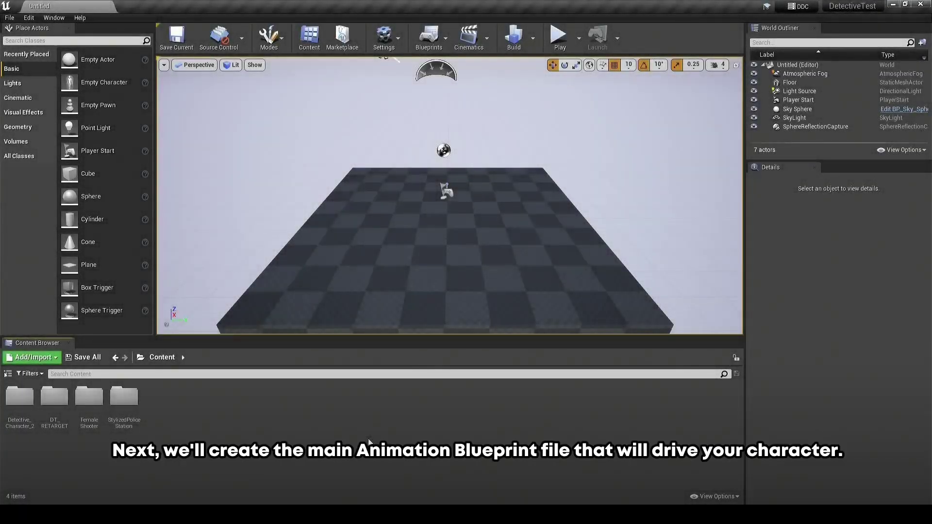
# Create an Animation Blueprint on SK_Detective_Skeleton named DT_AnimBP in Content and open it.
pyautogui.rightClick(196, 411)
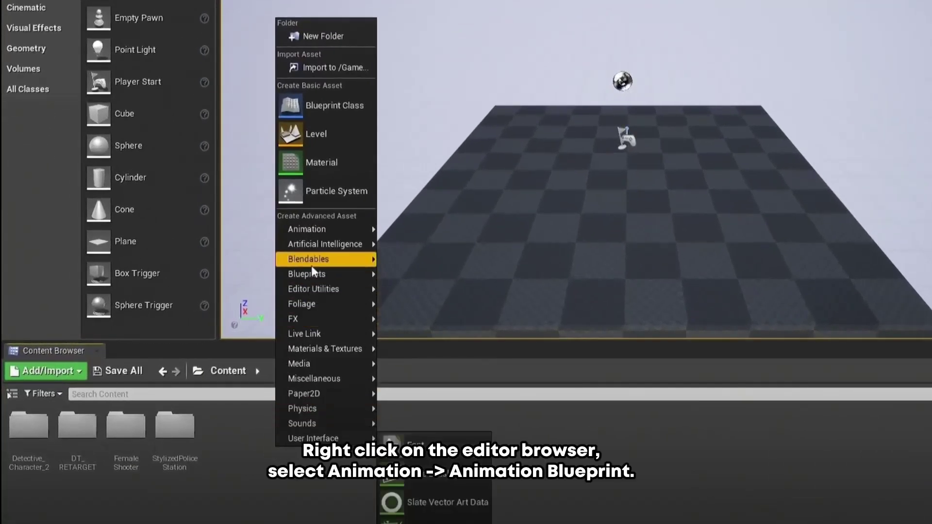
pyautogui.moveTo(325, 235)
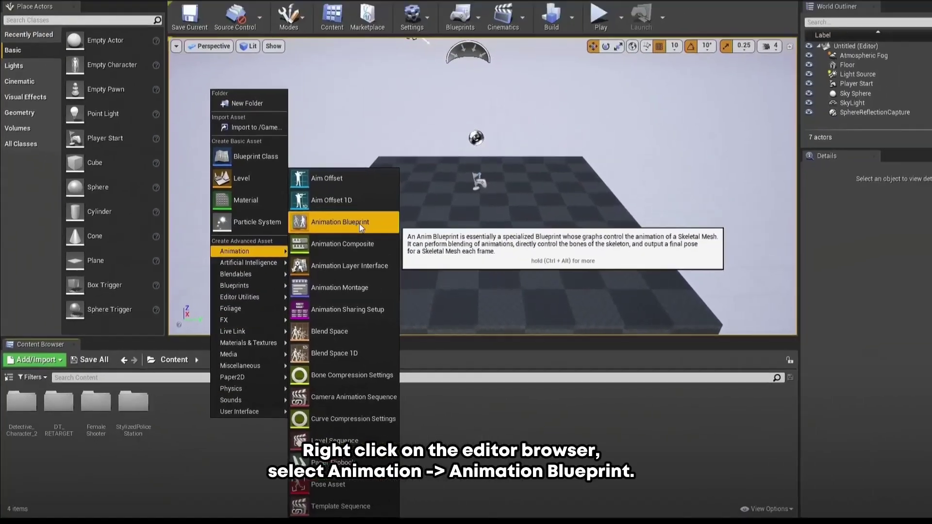
pyautogui.click(359, 223)
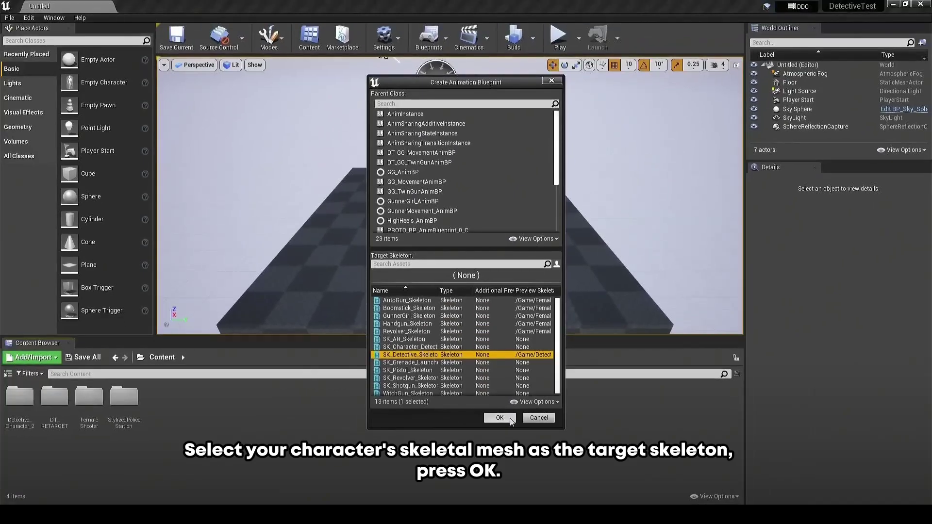
pyautogui.click(511, 418)
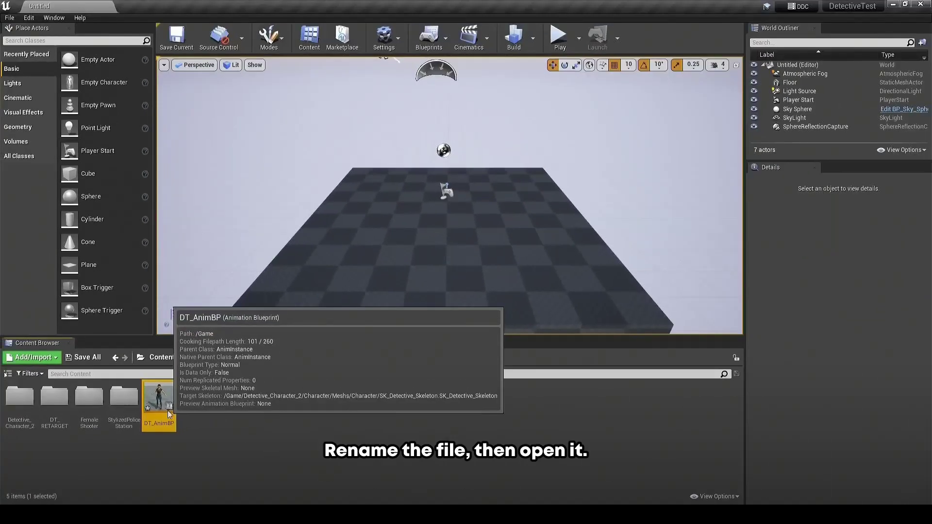
pyautogui.doubleClick(170, 414)
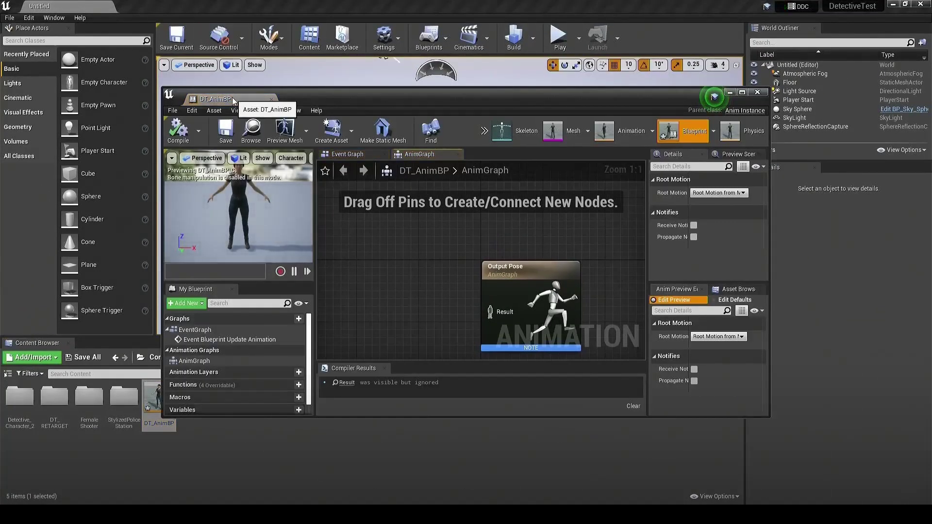
# Maximize the DT_AnimBP editor and add a Linked Anim Graph node to the AnimGraph.
pyautogui.doubleClick(233, 100)
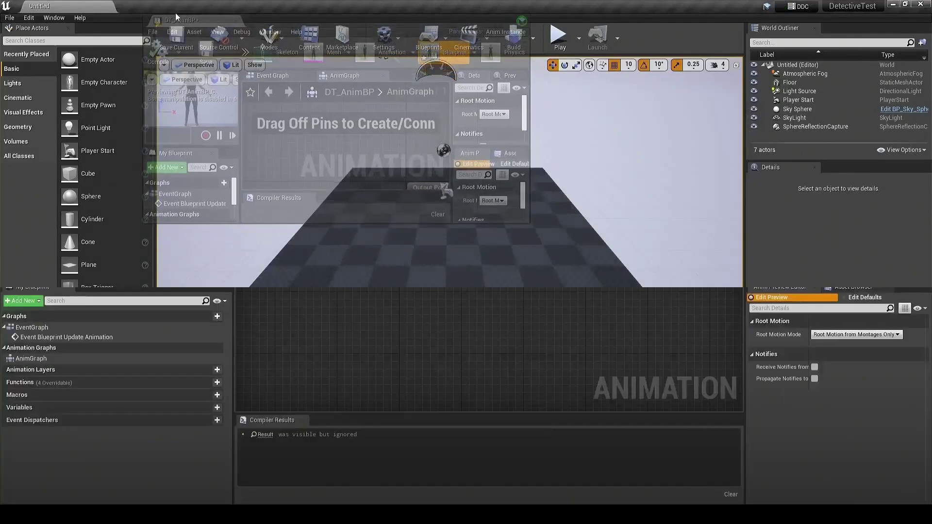
pyautogui.moveTo(341, 116); pyautogui.dragTo(550, 228, button='right')
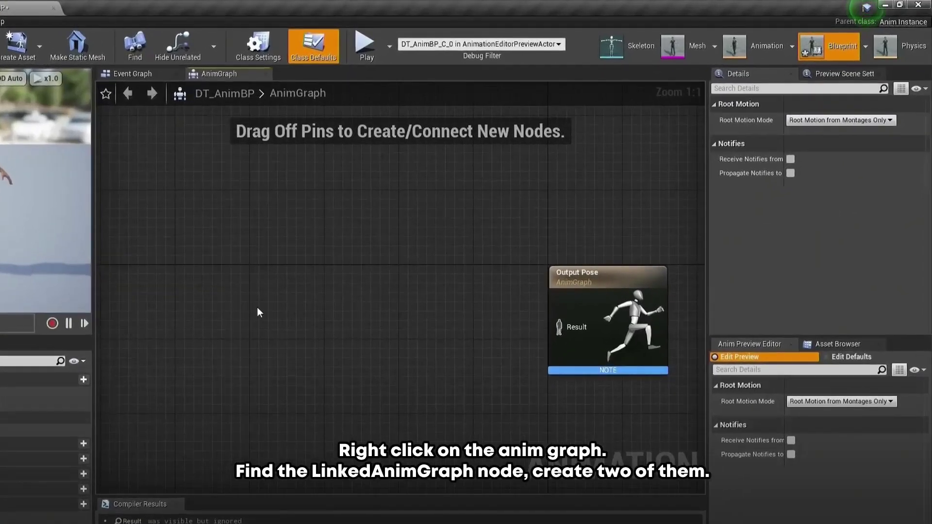
pyautogui.rightClick(325, 278)
pyautogui.write('graph')
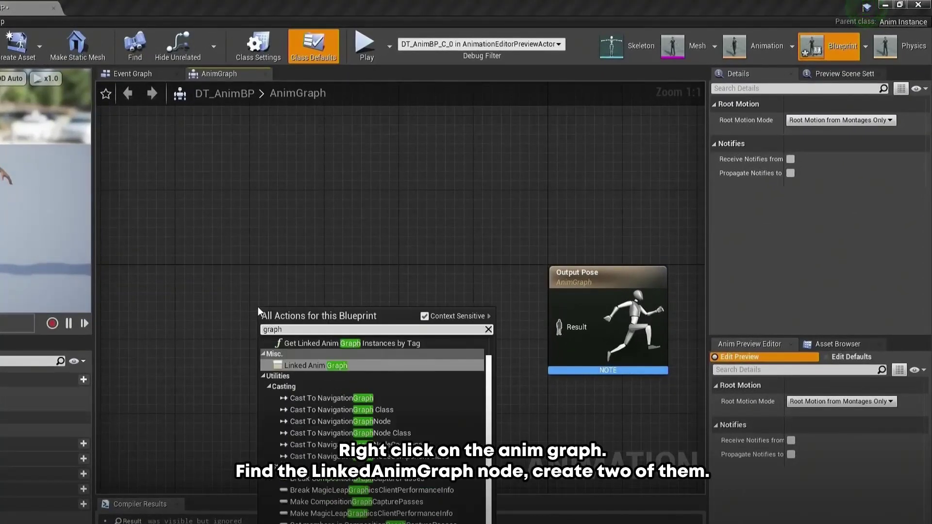
pyautogui.click(374, 365)
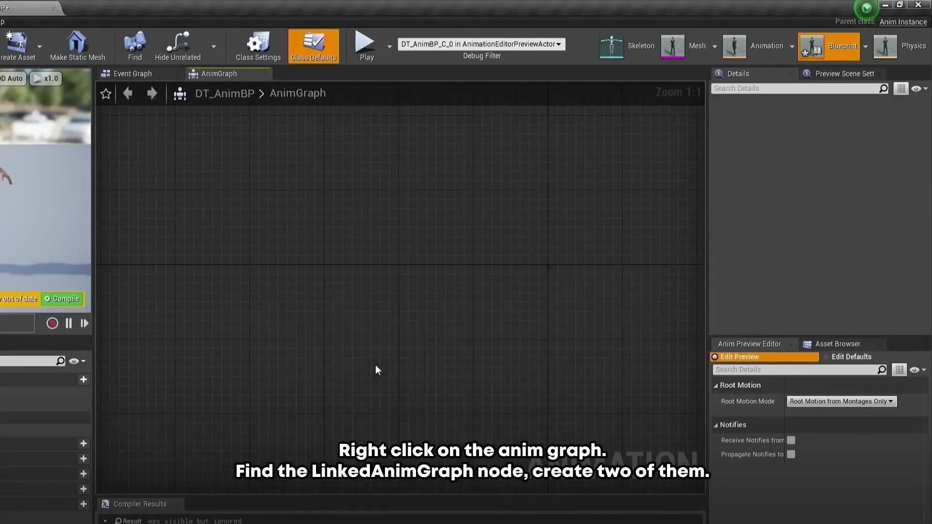
# Add a second Linked Anim Graph node, then select the first to choose its Instance Class.
pyautogui.rightClick(401, 326)
pyautogui.write('graph')
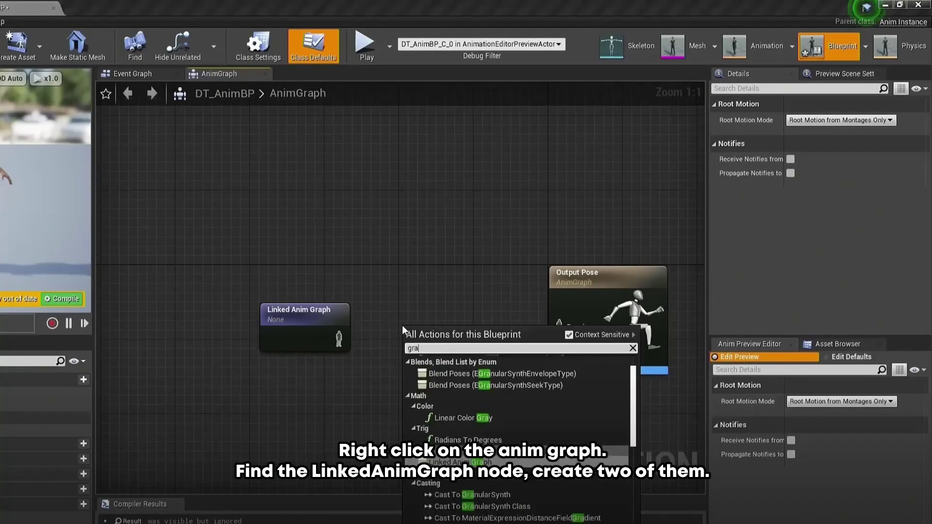
pyautogui.click(507, 385)
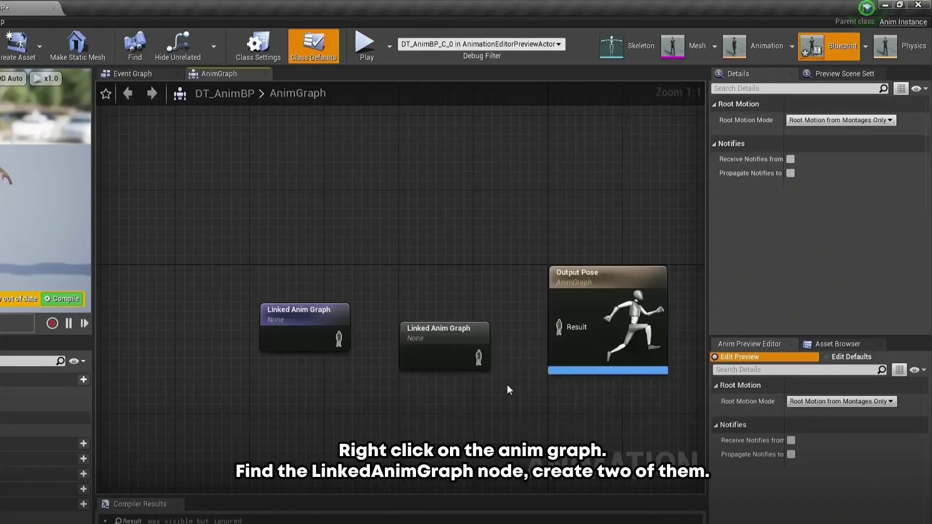
pyautogui.click(284, 316)
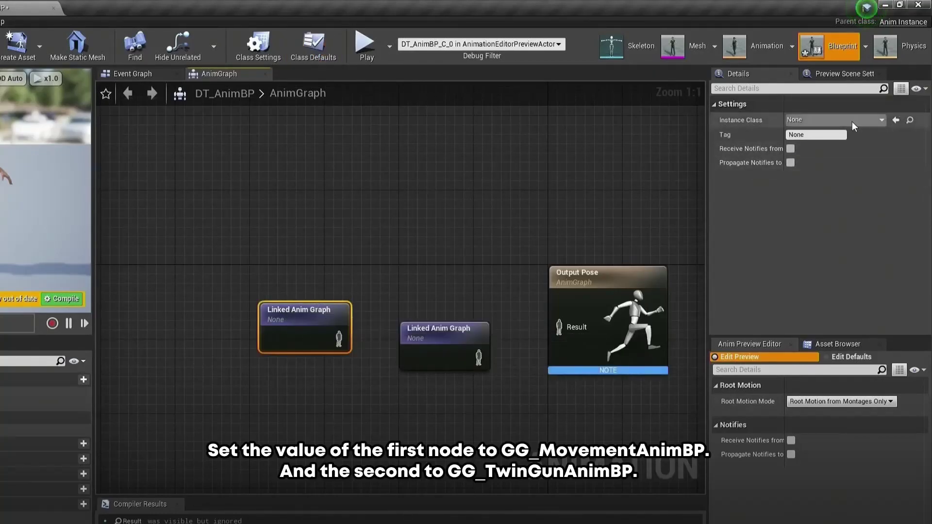
pyautogui.click(851, 121)
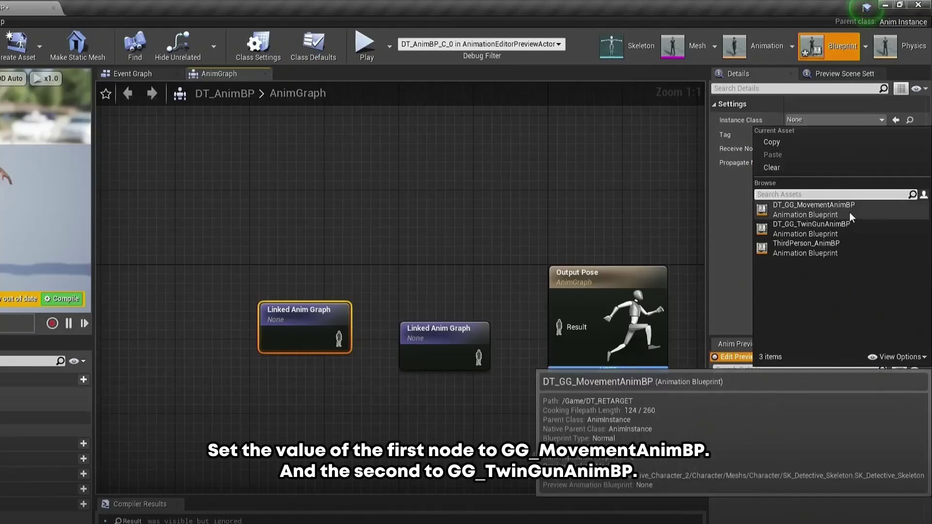
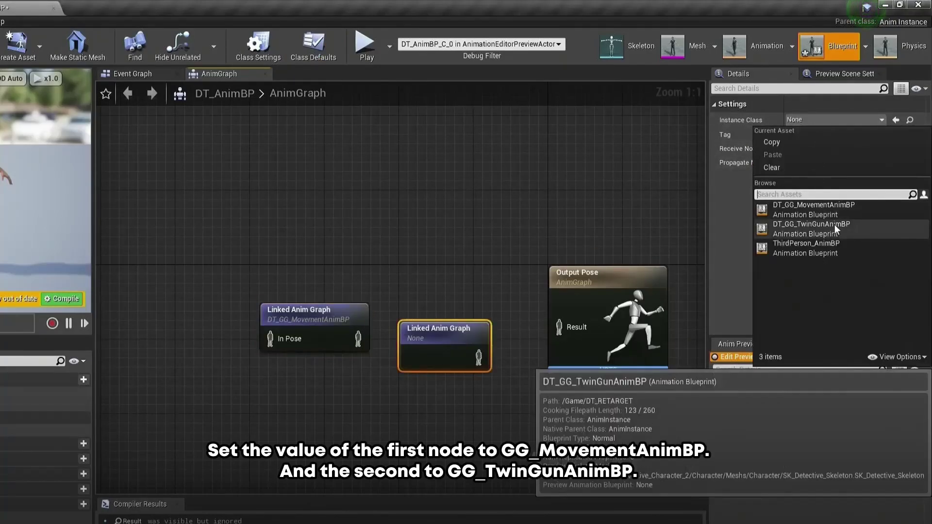
# Assign DT_GG_TwinGunAnimBP to the second Linked Anim Graph and wire it into Output Pose.
pyautogui.click(834, 224)
pyautogui.moveTo(498, 358); pyautogui.dragTo(563, 331)
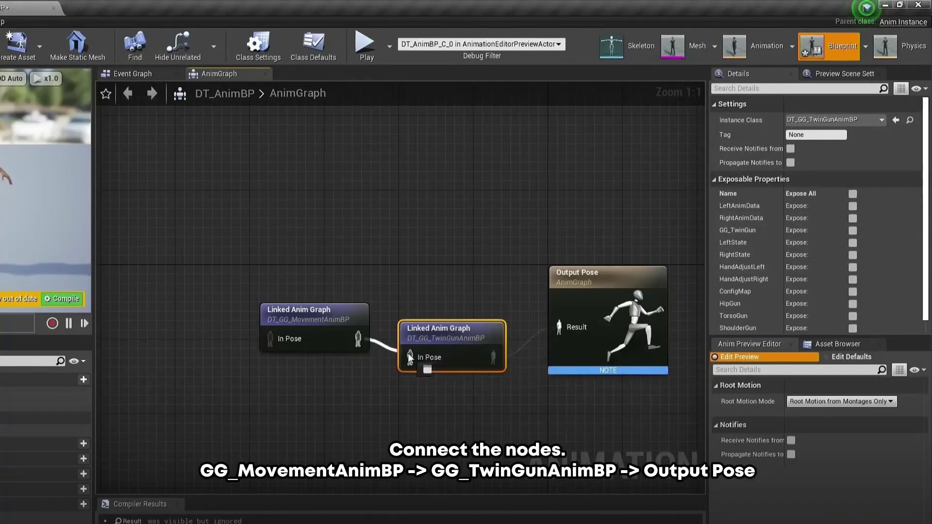
pyautogui.moveTo(263, 389); pyautogui.dragTo(301, 397, button='right')
# Add a Local Space Ref Pose node feeding the Movement graph, then compile and save DT_AnimBP.
pyautogui.rightClick(216, 365)
pyautogui.write('l')
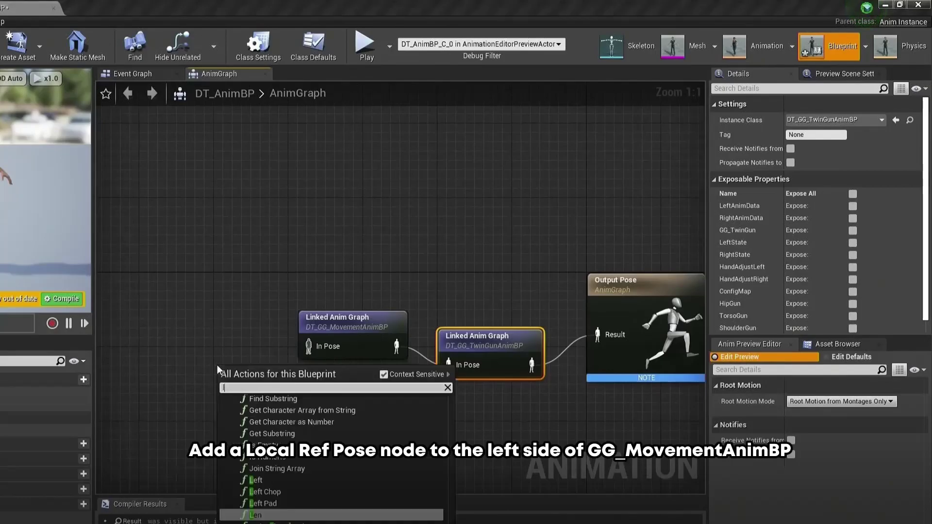
pyautogui.write('ocal ref')
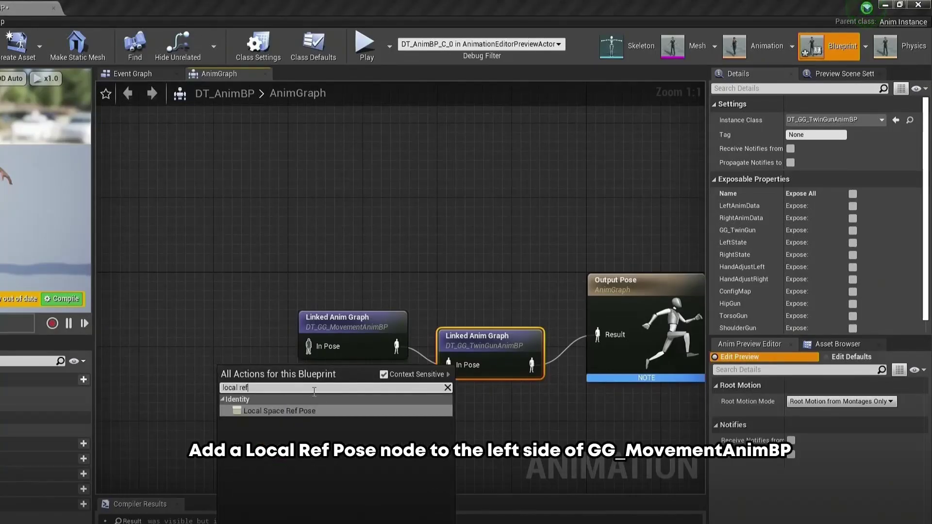
pyautogui.click(333, 409)
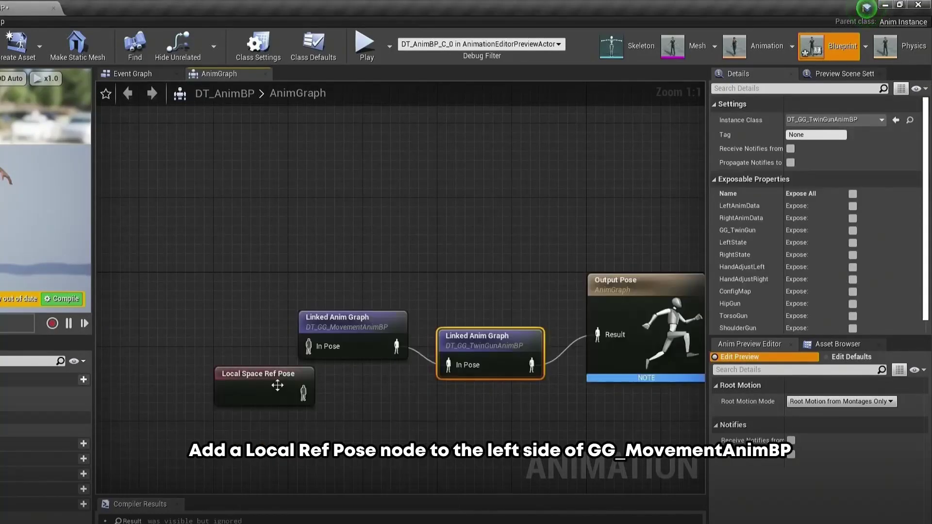
pyautogui.moveTo(277, 385); pyautogui.dragTo(238, 337)
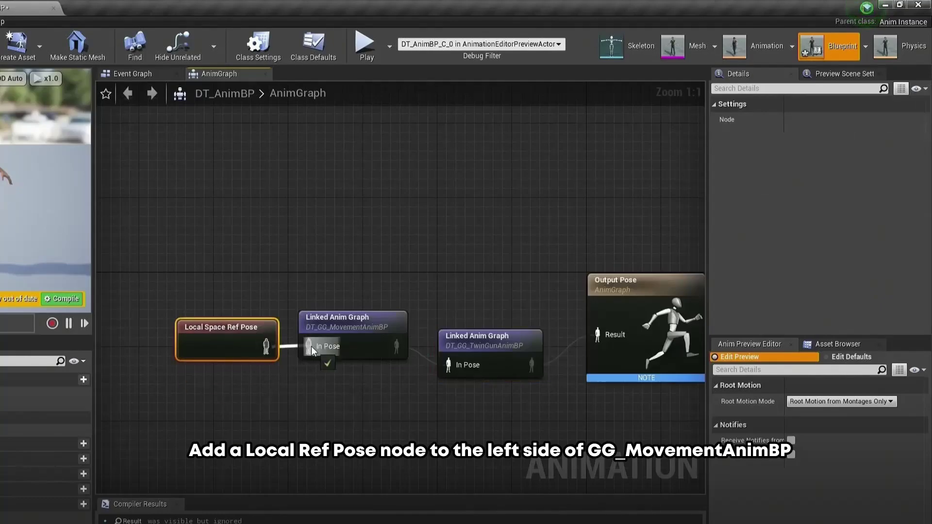
pyautogui.moveTo(312, 349); pyautogui.dragTo(311, 347)
pyautogui.moveTo(387, 327); pyautogui.dragTo(395, 346)
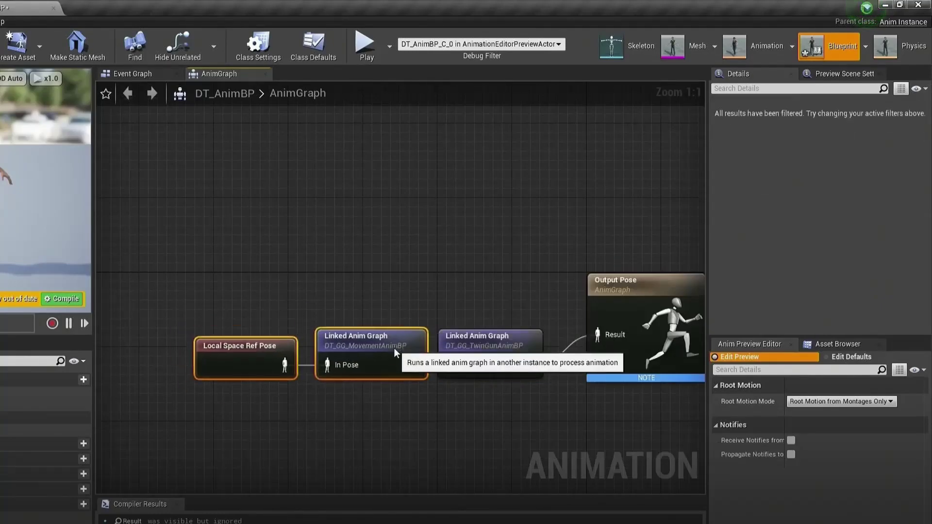
pyautogui.keyDown('shift'); pyautogui.click(484, 353); pyautogui.keyUp('shift')
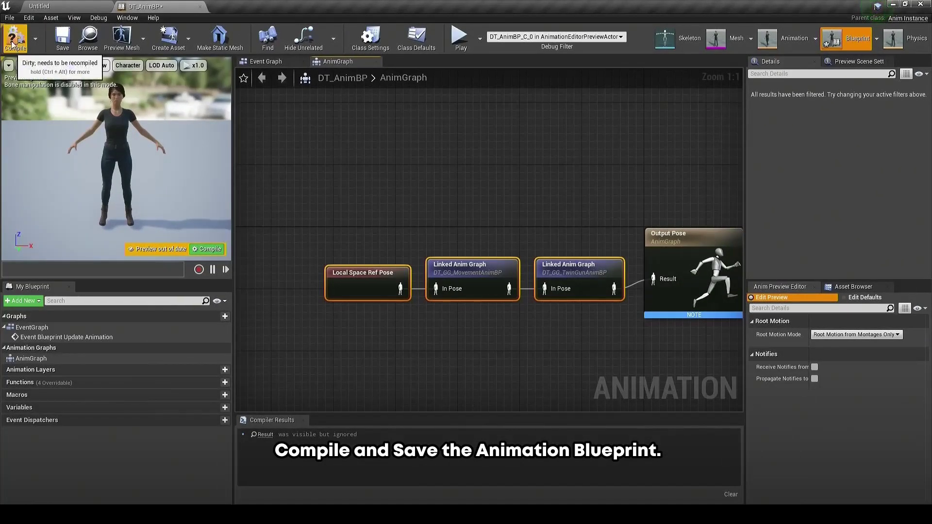
pyautogui.click(13, 44)
pyautogui.click(62, 43)
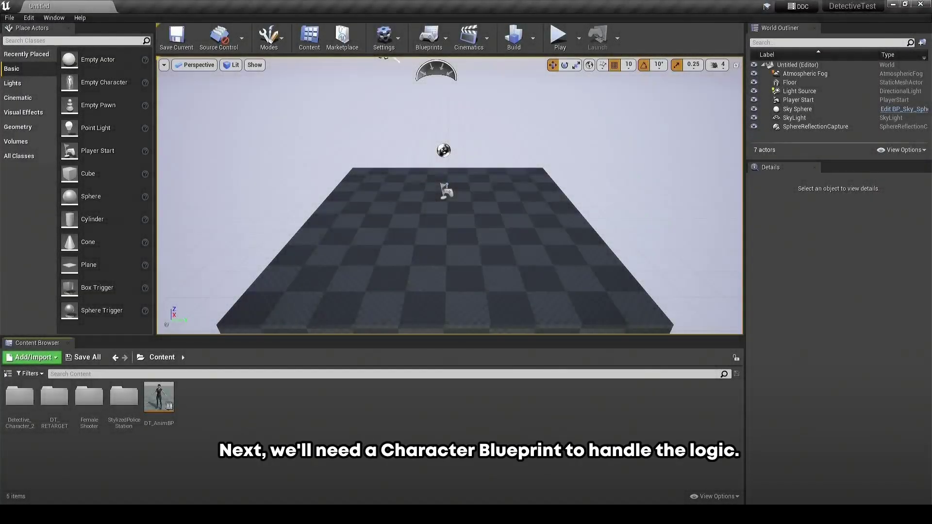
# Copy GG_Character from FemaleShooter/Blueprint/Character into the Content root folder.
pyautogui.doubleClick(92, 415)
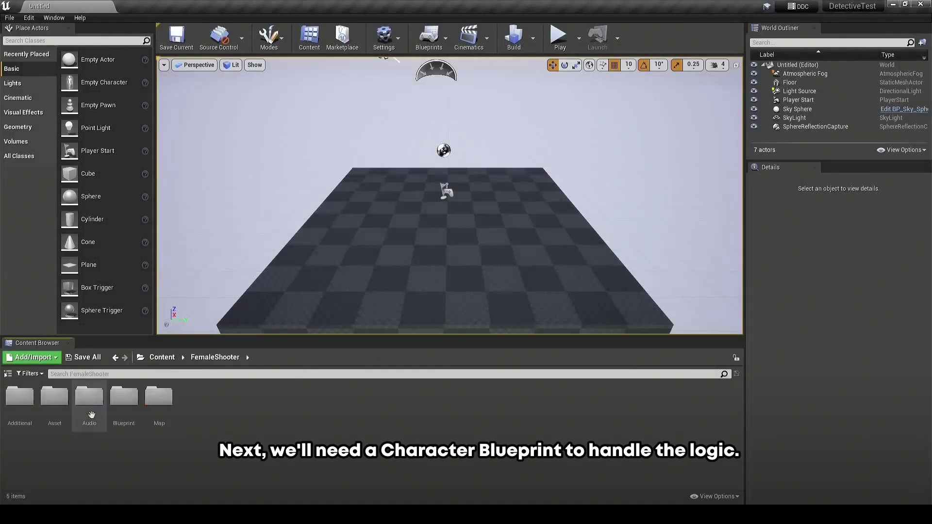
pyautogui.doubleClick(124, 397)
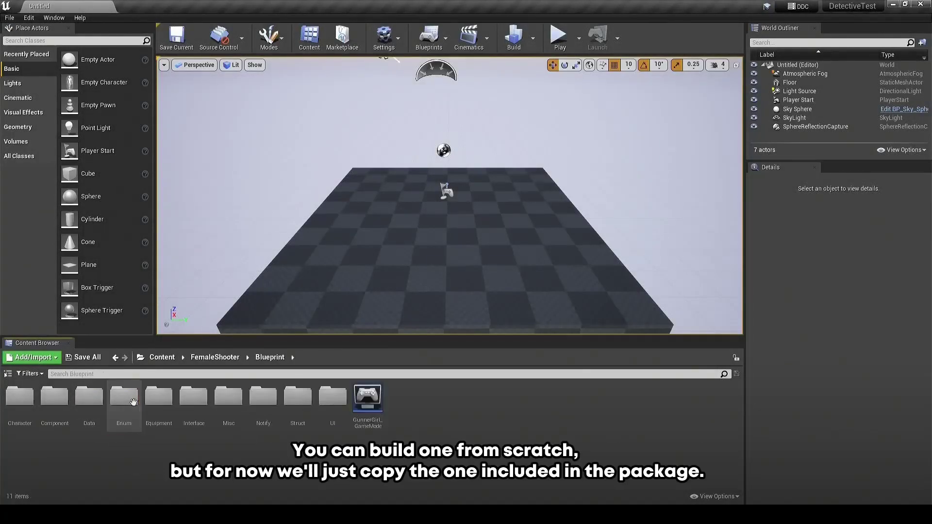
pyautogui.doubleClick(19, 412)
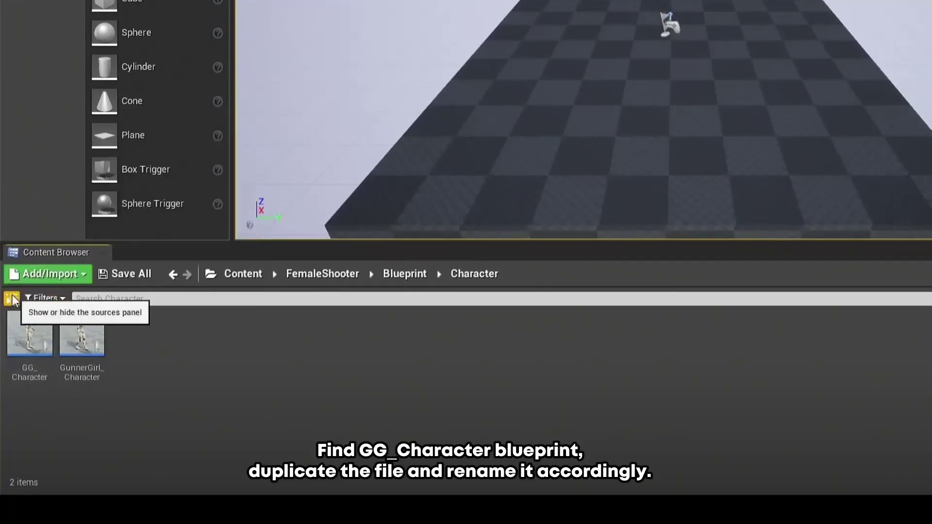
pyautogui.click(12, 299)
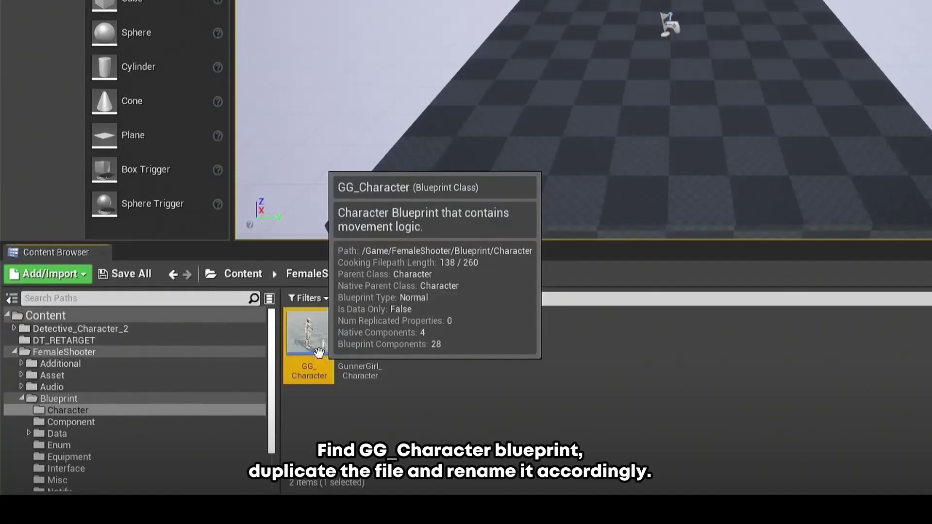
pyautogui.moveTo(318, 351); pyautogui.dragTo(142, 318)
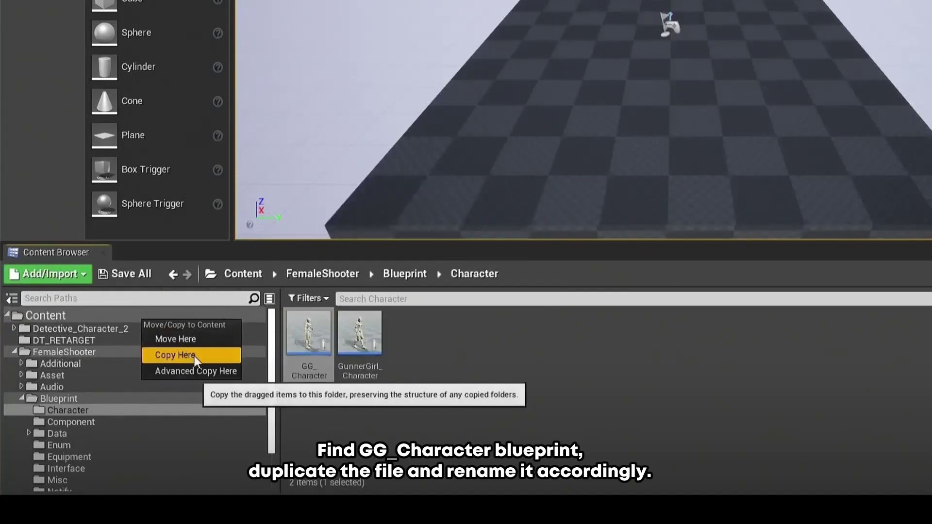
pyautogui.click(194, 355)
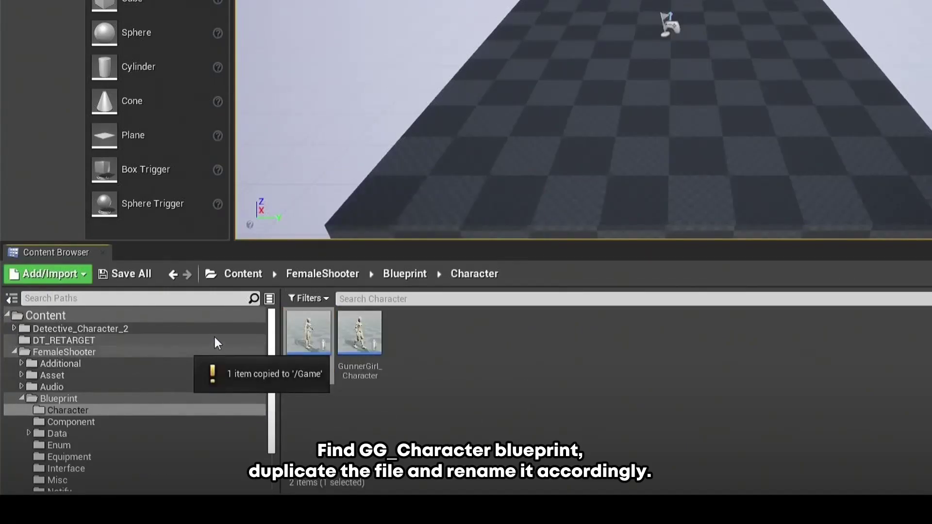
# Rename the copied blueprint in Content to DT_Character.
pyautogui.click(246, 278)
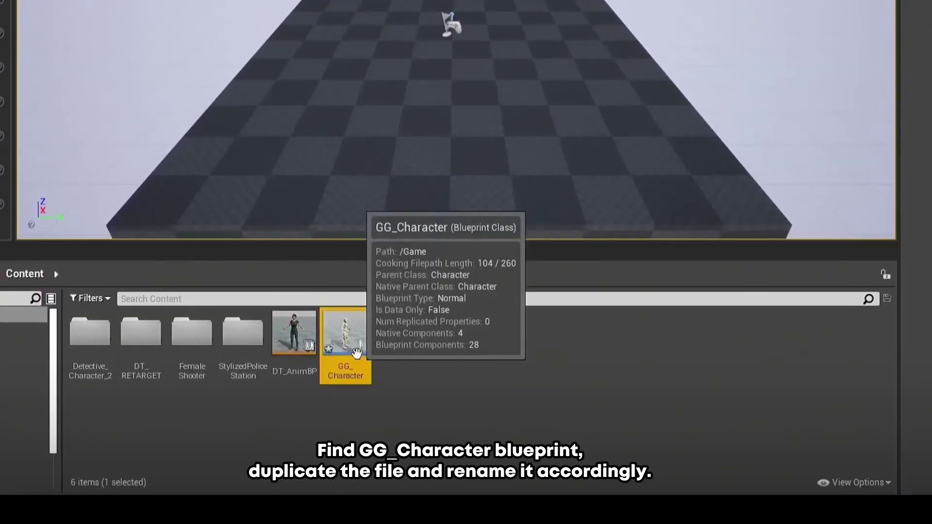
pyautogui.press('F2')
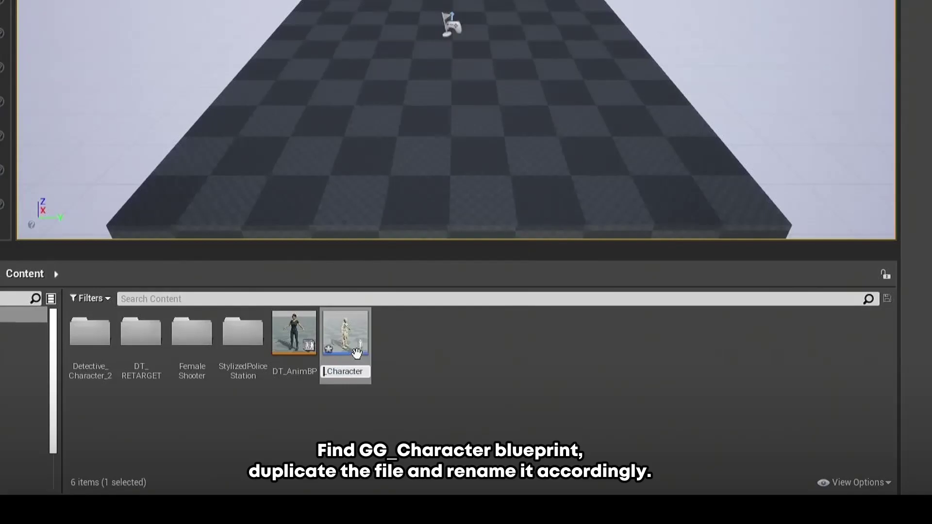
pyautogui.write('DT')
pyautogui.press('Return')
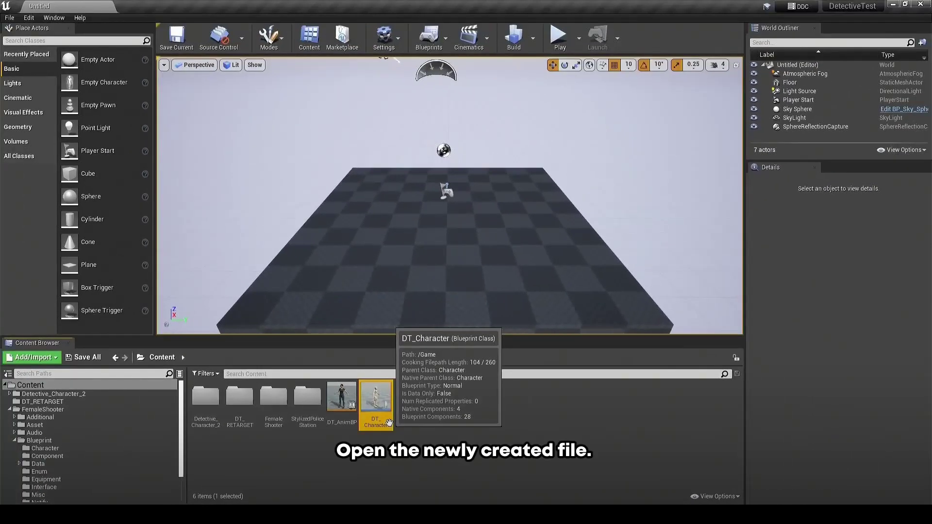
# Open DT_Character docked in the main window and view SK_GunnerGirl in its Viewport.
pyautogui.doubleClick(390, 423)
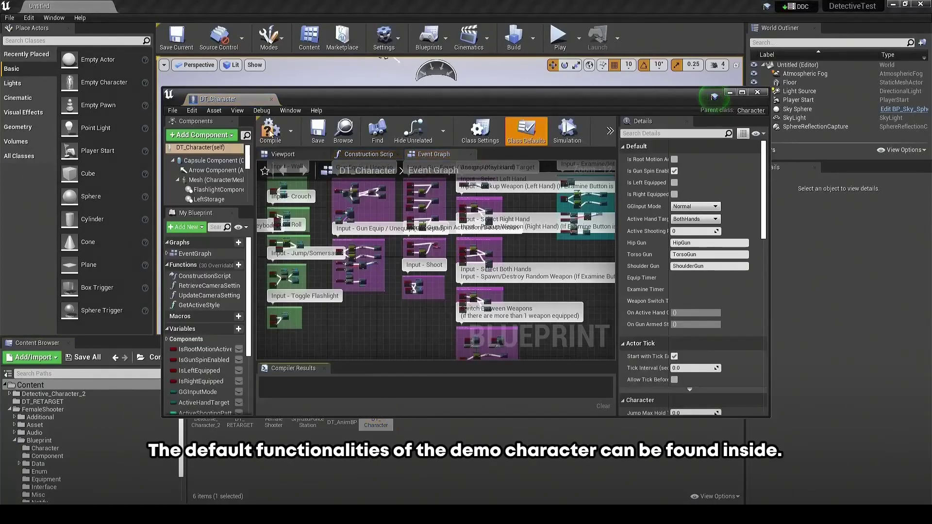
pyautogui.moveTo(241, 92); pyautogui.dragTo(187, 7)
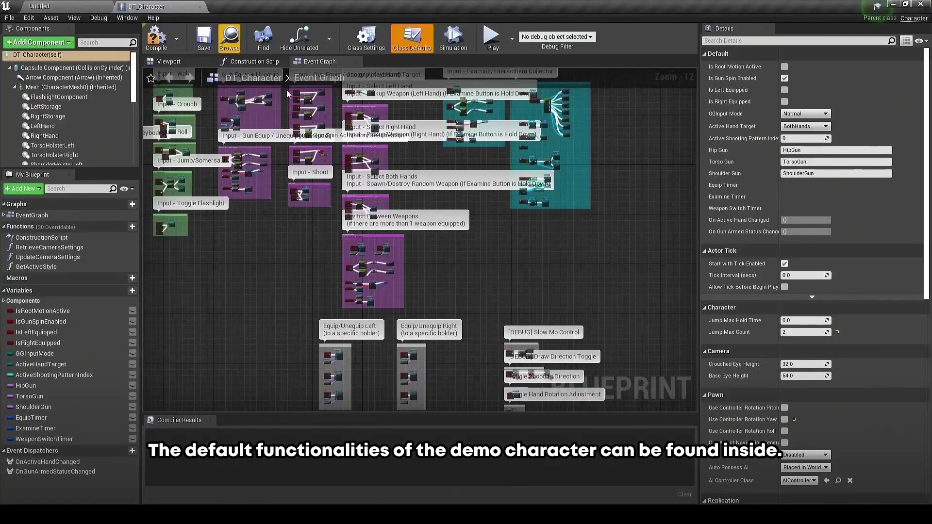
pyautogui.moveTo(298, 271)
pyautogui.mouseDown(button='right')
pyautogui.moveTo(344, 320)
pyautogui.moveTo(414, 518)
pyautogui.mouseUp(button='right')
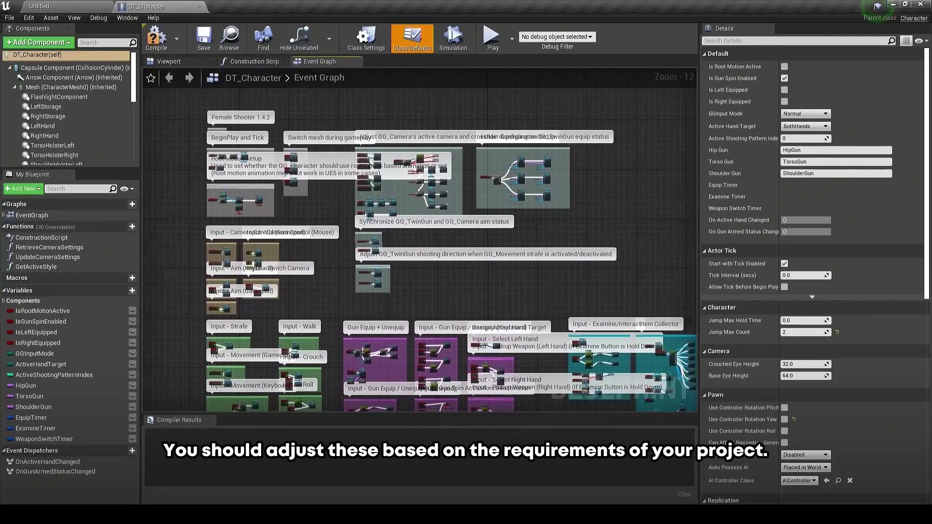
pyautogui.moveTo(294, 272); pyautogui.dragTo(251, 124, button='right')
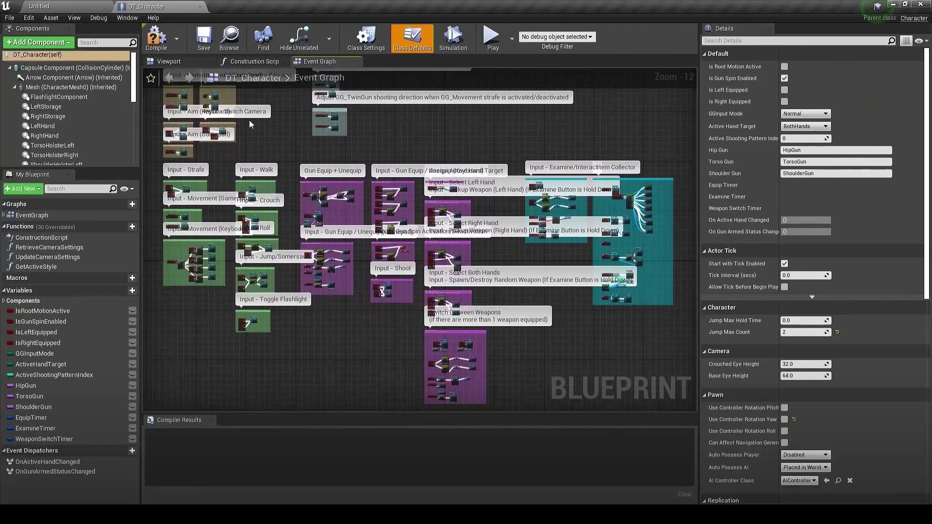
pyautogui.click(189, 64)
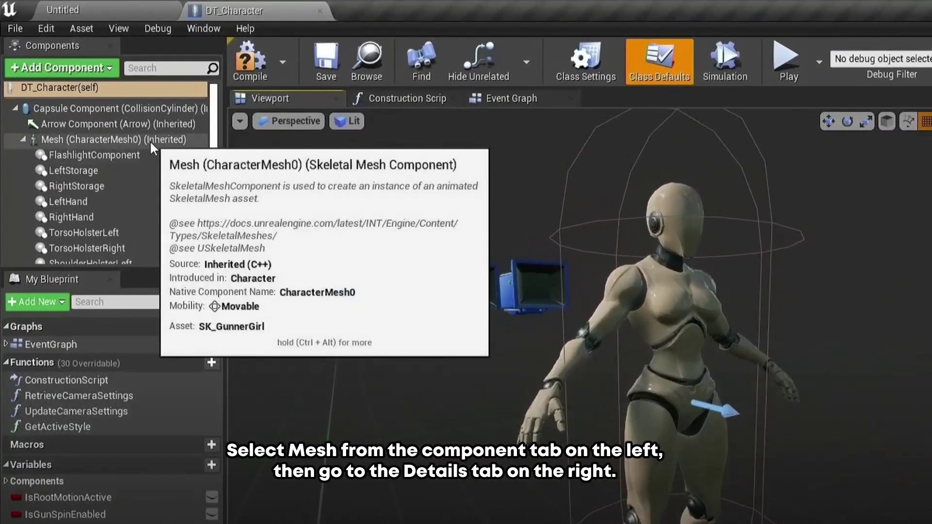
# Set the Mesh component to SK_Detective with Anim Class DT_AnimBP_C, then compile DT_Character.
pyautogui.click(149, 140)
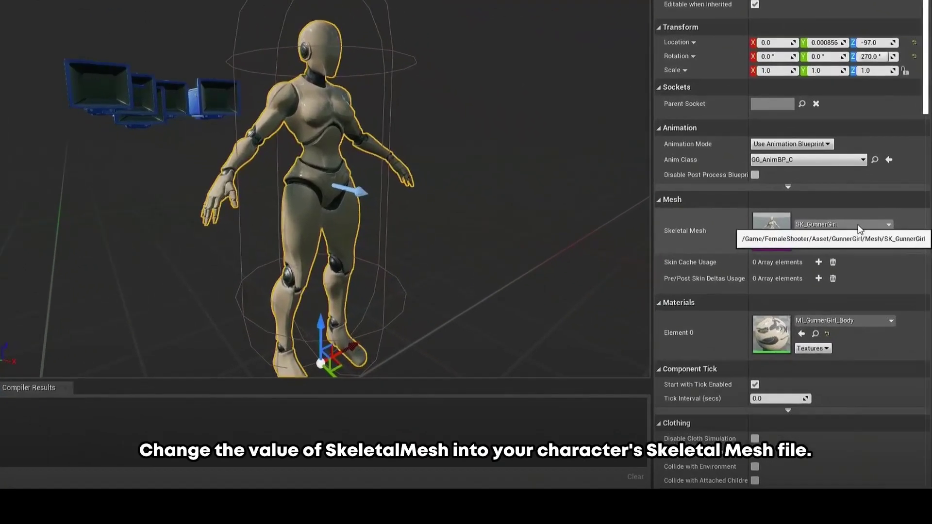
pyautogui.click(859, 226)
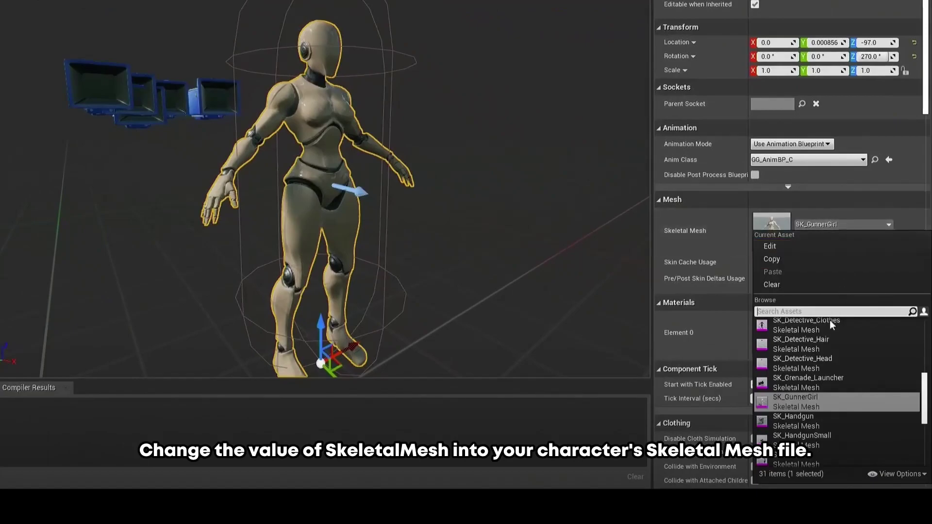
pyautogui.scroll(2, 829, 340)
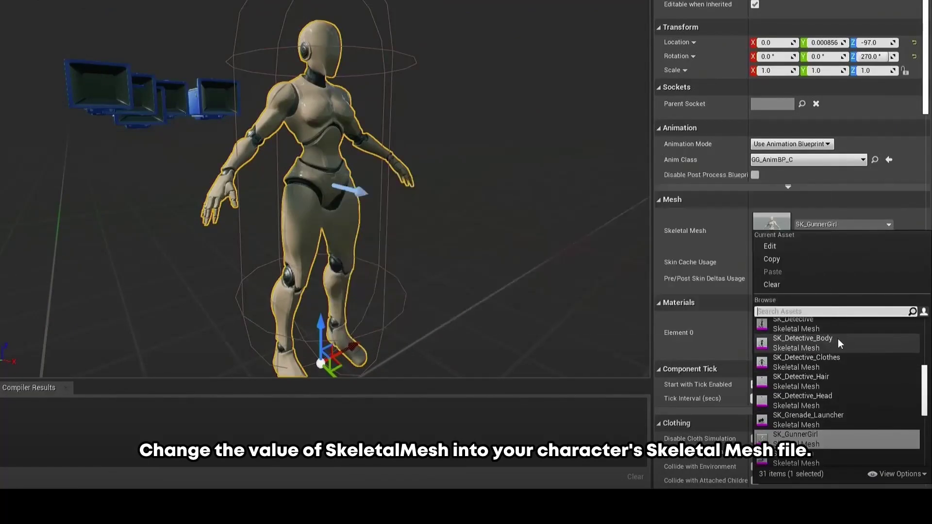
pyautogui.scroll(2, 838, 338)
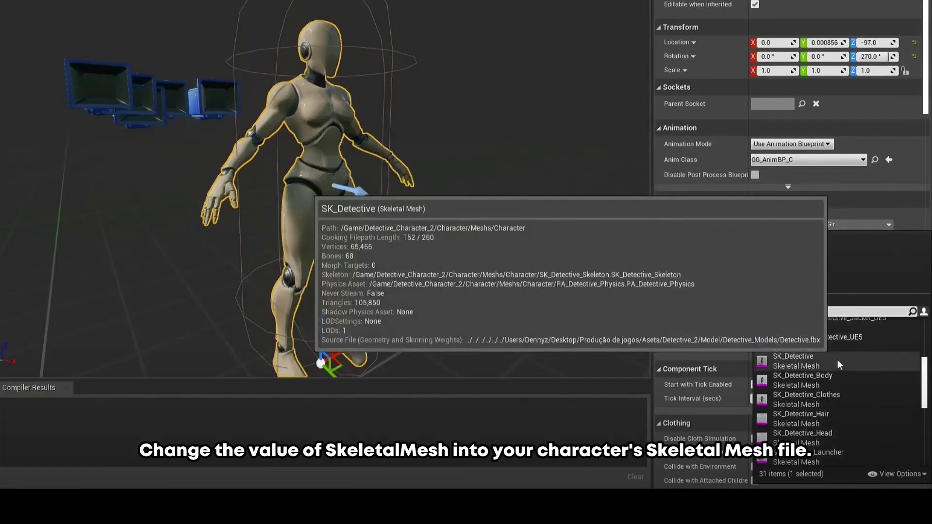
pyautogui.click(837, 360)
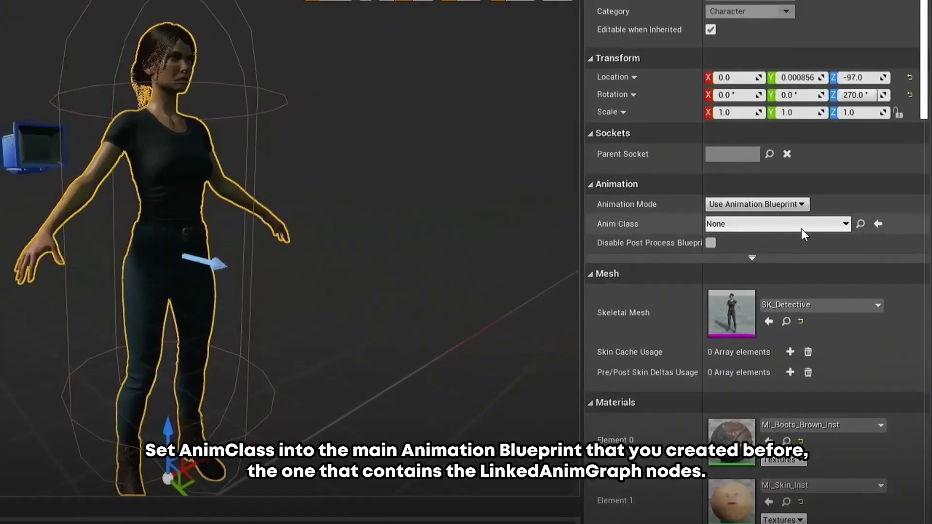
pyautogui.click(845, 231)
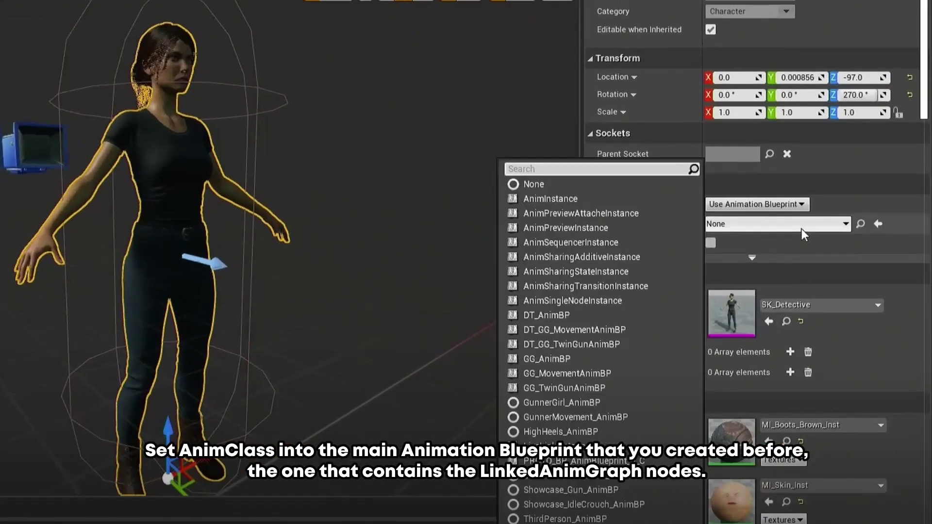
pyautogui.click(578, 315)
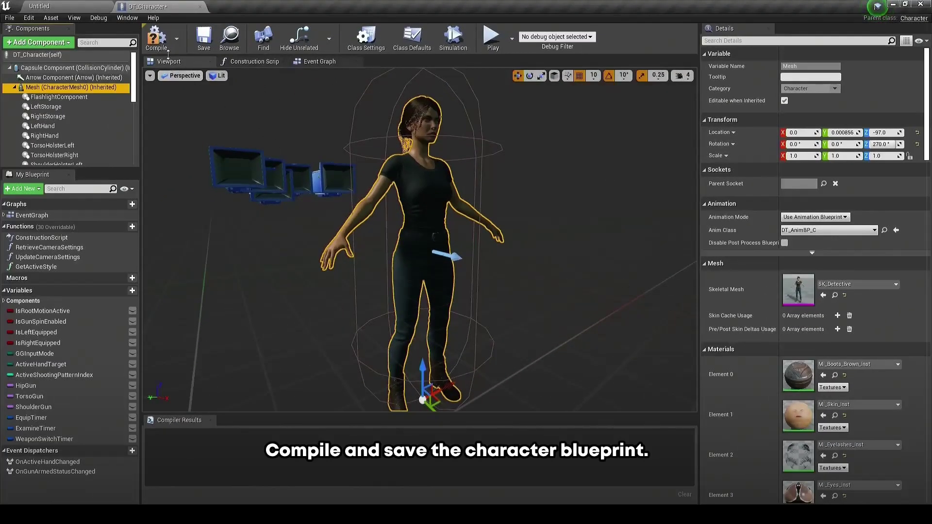
pyautogui.click(164, 47)
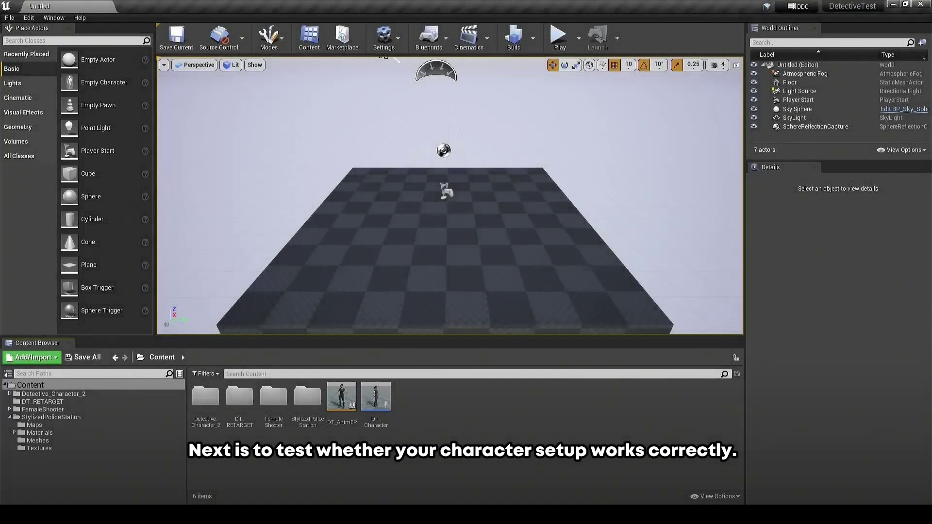
# Load L_StylizedPoliceStation from the StylizedPoliceStation/Maps folder.
pyautogui.doubleClick(310, 420)
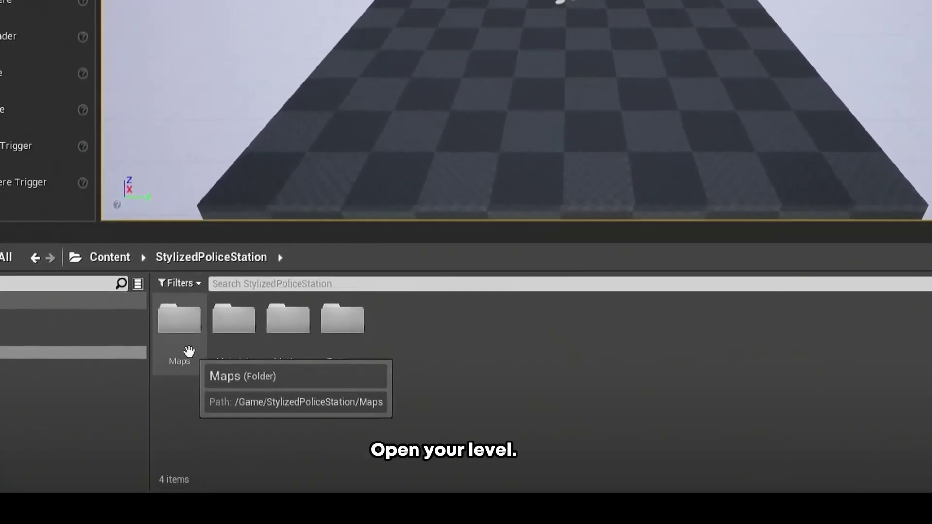
pyautogui.doubleClick(211, 416)
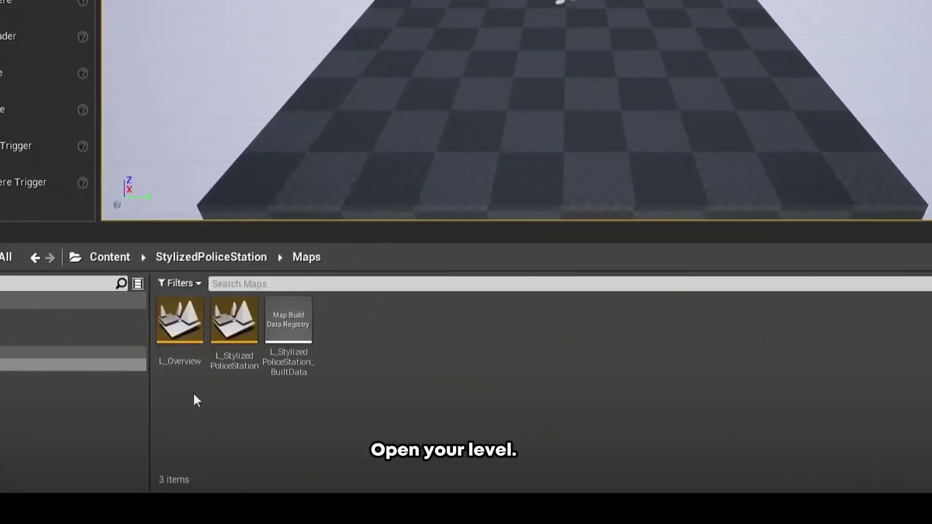
pyautogui.doubleClick(246, 418)
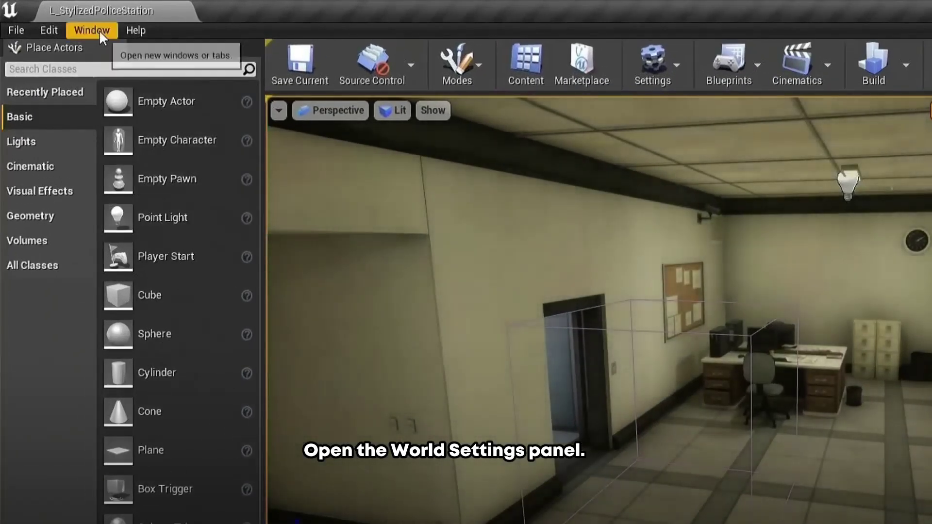
# In World Settings, override GameMode with GunnerGirl_GameMode and set Default Pawn Class to DT_Character.
pyautogui.click(58, 18)
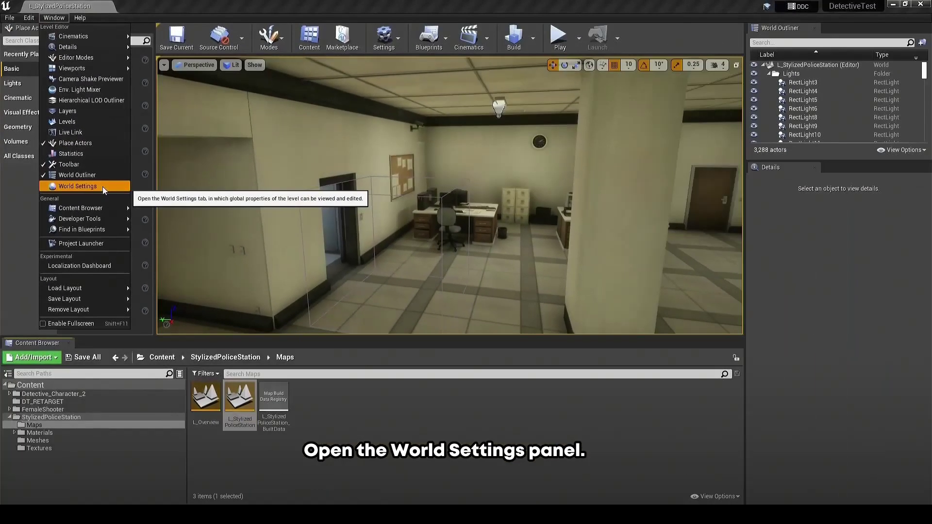
pyautogui.click(174, 316)
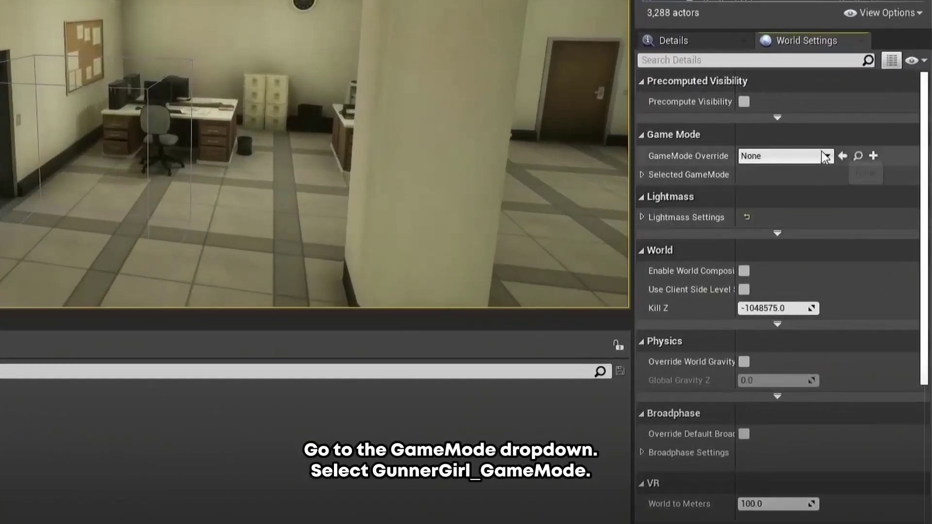
pyautogui.click(826, 156)
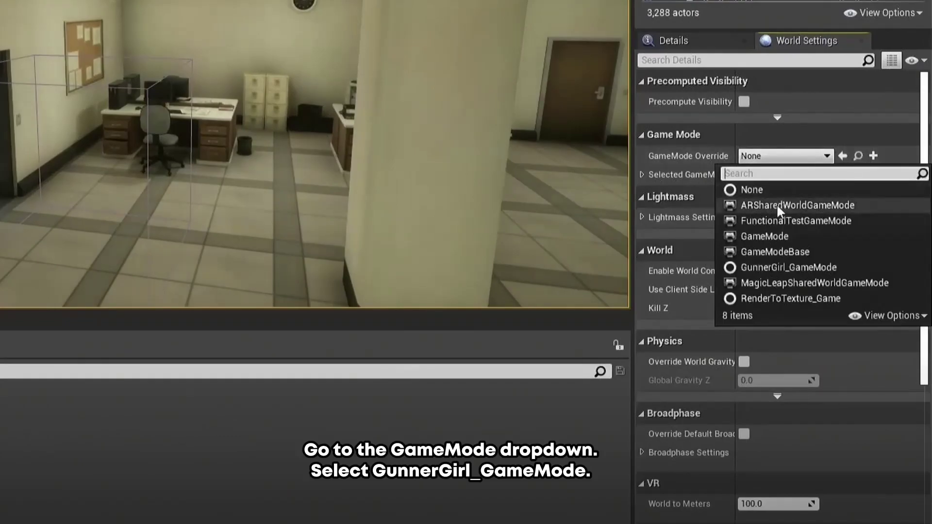
pyautogui.click(828, 270)
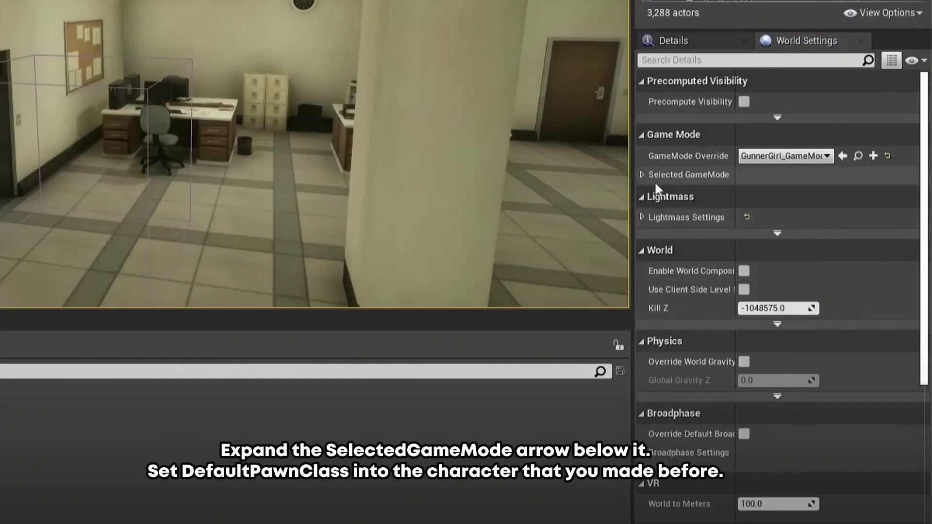
pyautogui.click(642, 174)
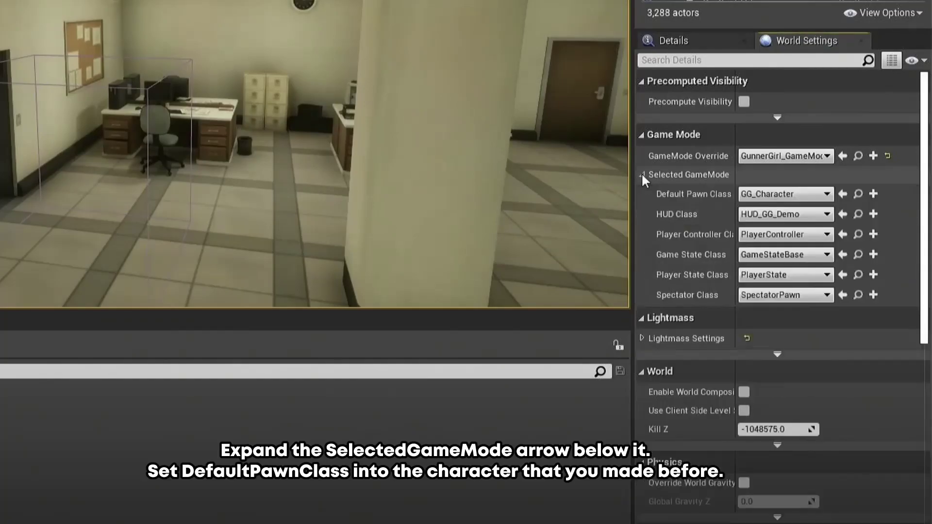
pyautogui.click(819, 196)
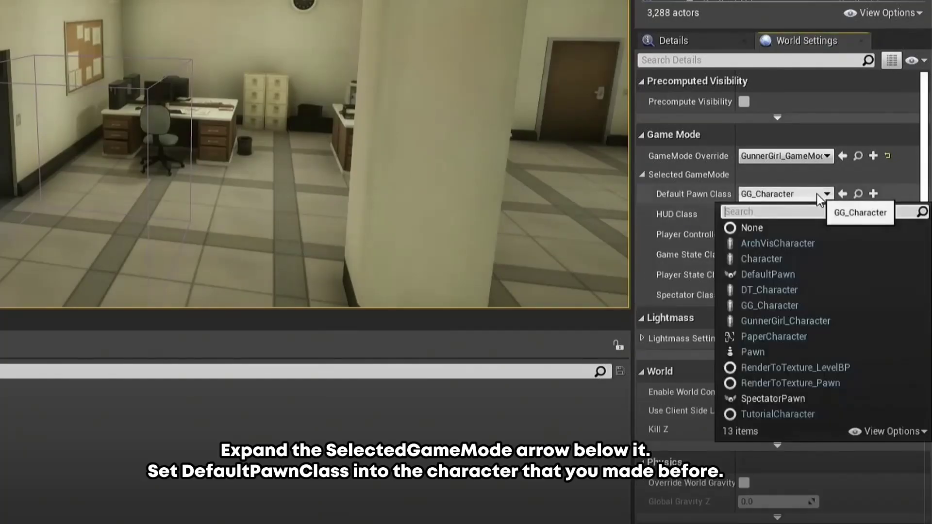
pyautogui.click(809, 291)
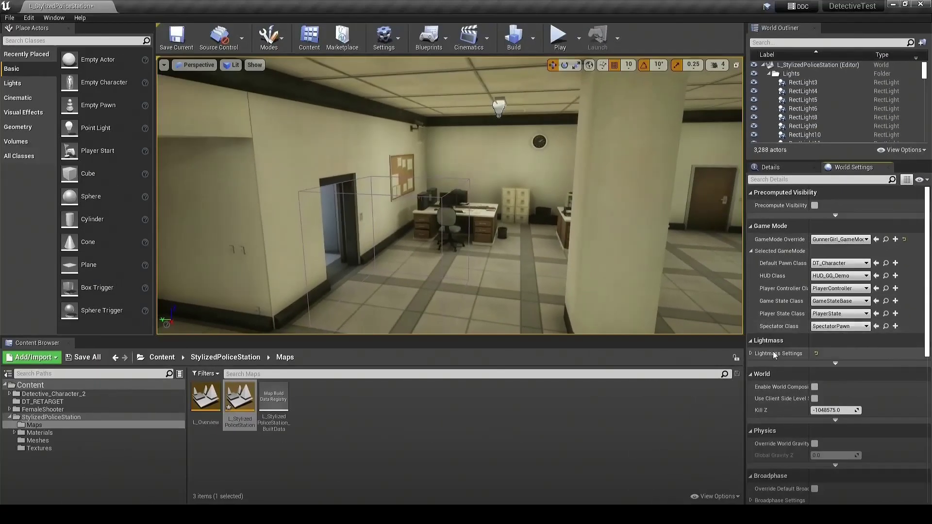
# Play the level in a New Editor Window and walk the detective around outside the station.
pyautogui.click(579, 44)
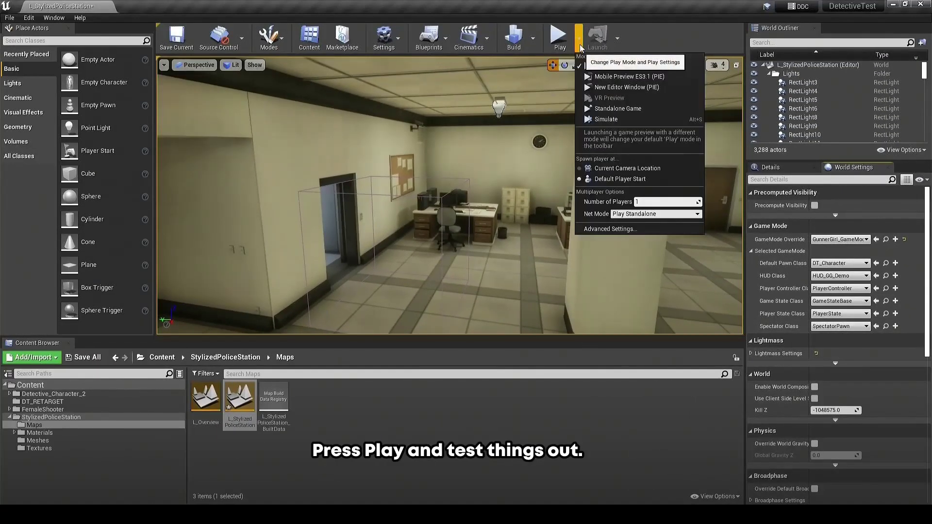
pyautogui.click(616, 89)
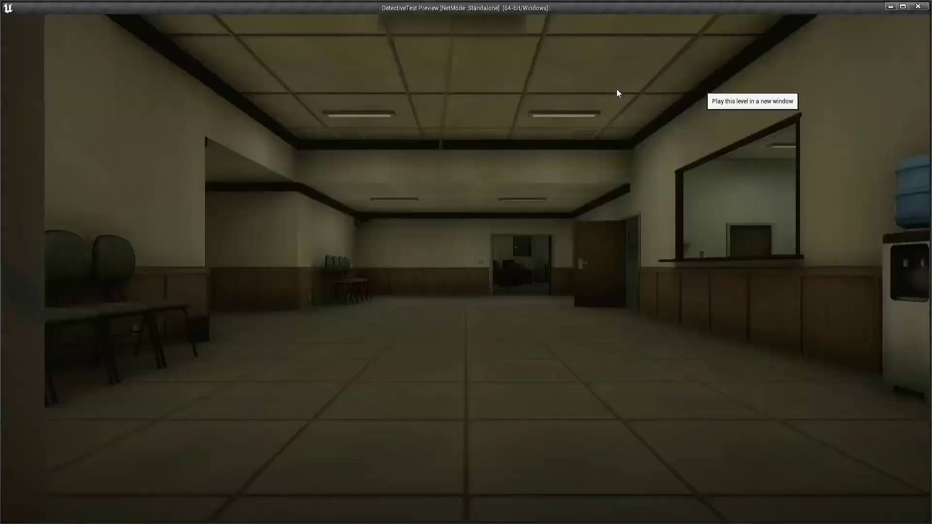
pyautogui.press('s')
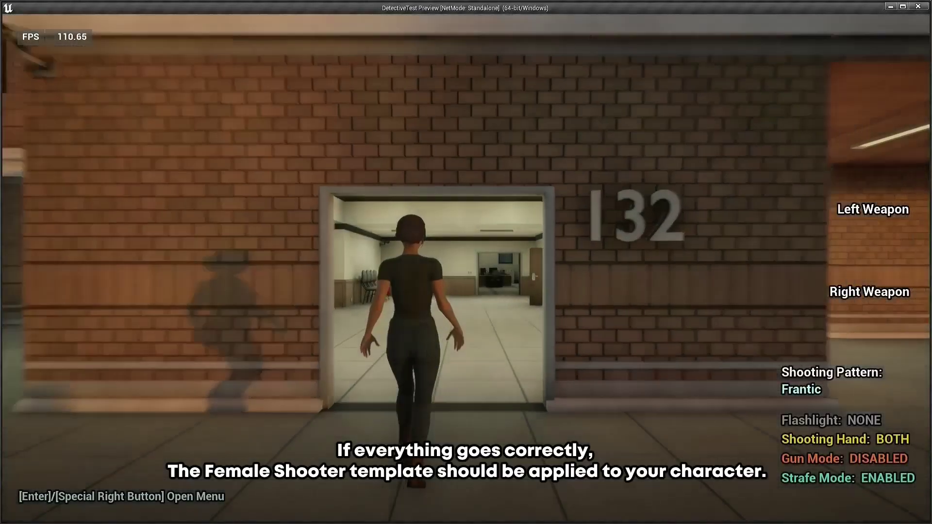
pyautogui.press('a')
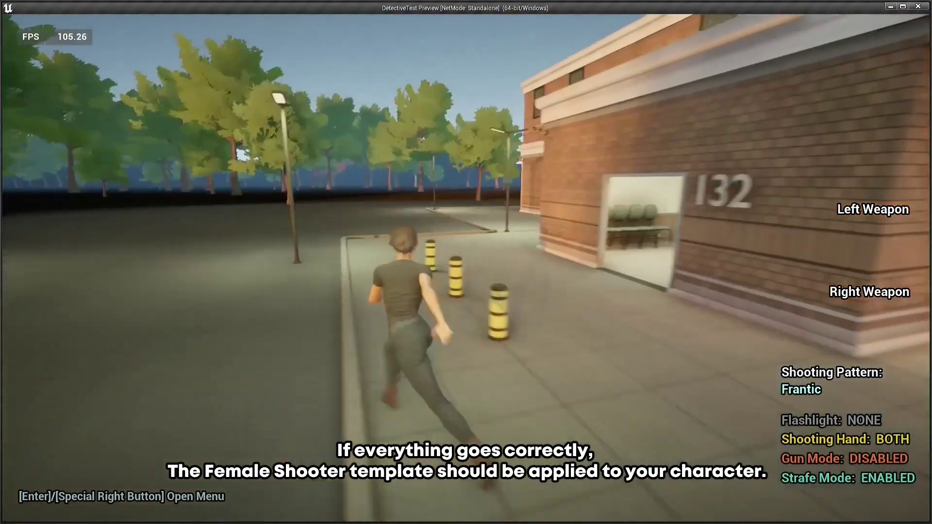
pyautogui.press('w')
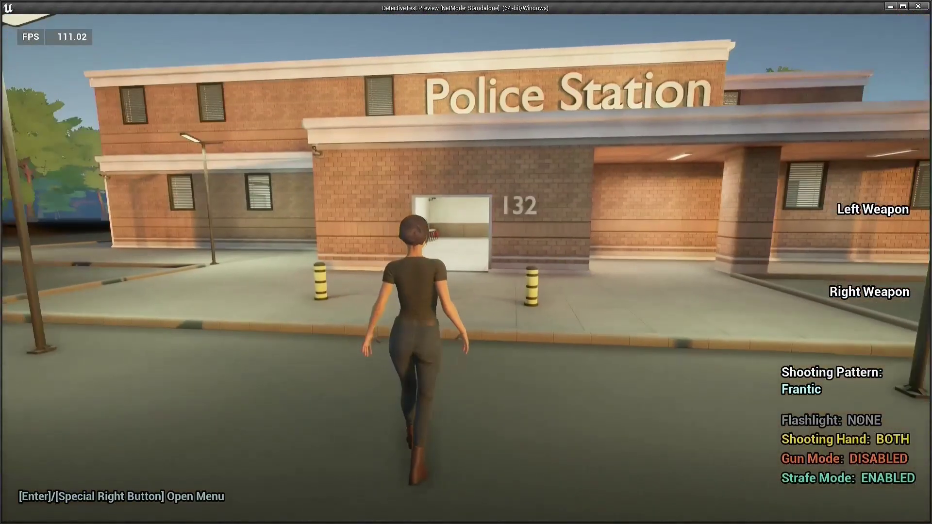
# Aim and fire while strafing, draw the pistol, and run into the station lobby.
pyautogui.rightClick(465, 267)
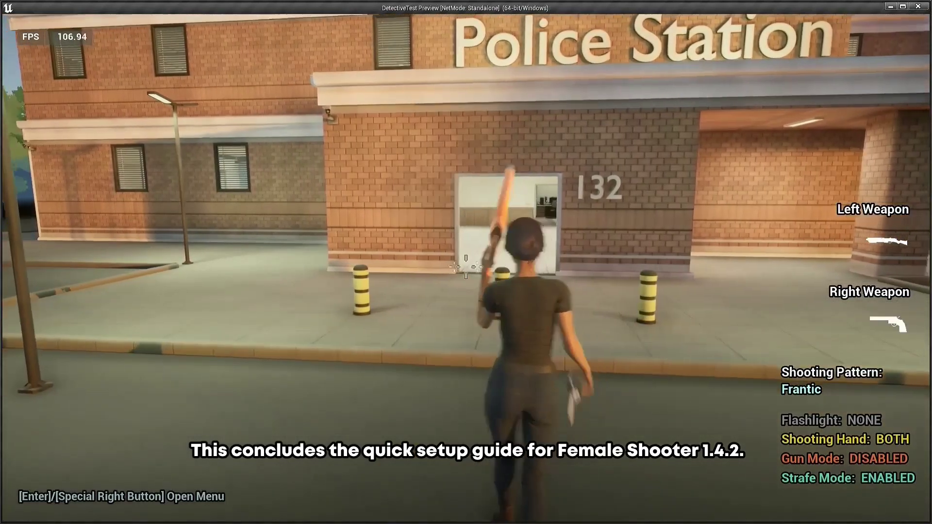
pyautogui.press('a')
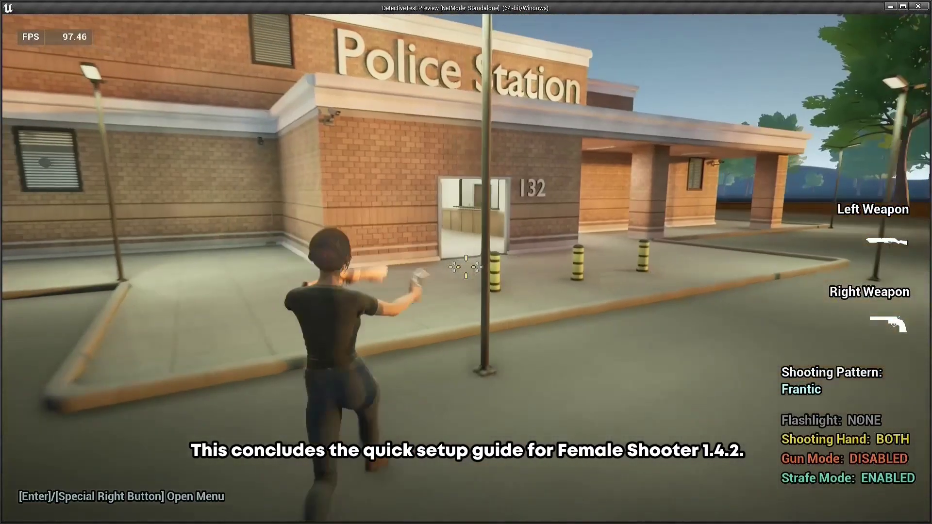
pyautogui.click(465, 266)
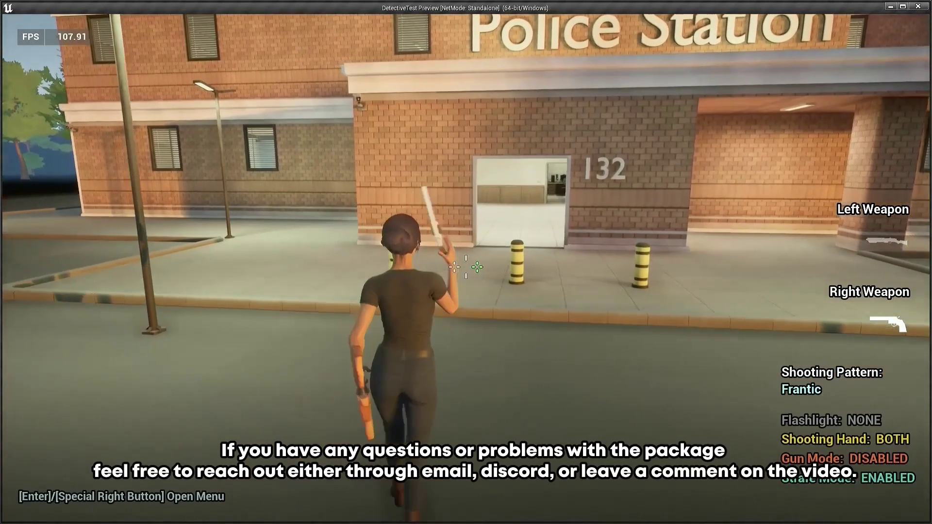
pyautogui.press('a')
pyautogui.press('w')
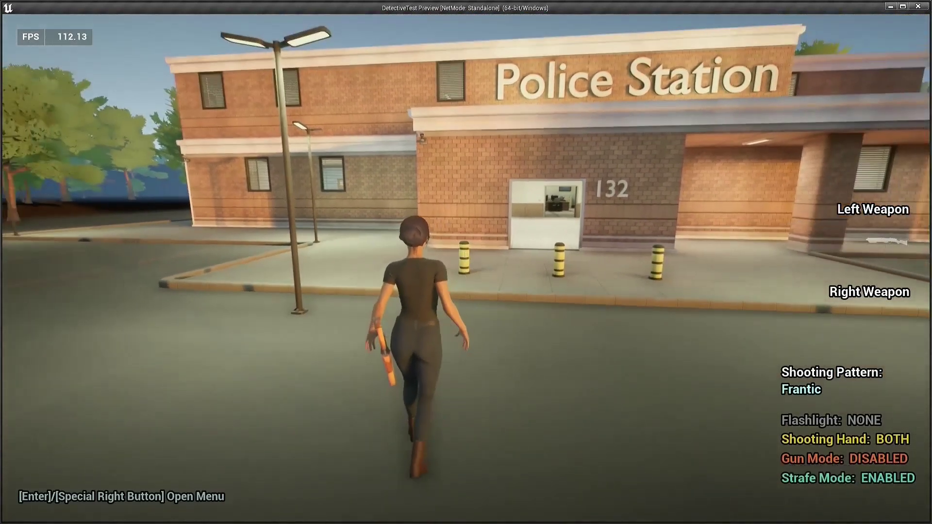
pyautogui.press('2')
pyautogui.press('w')
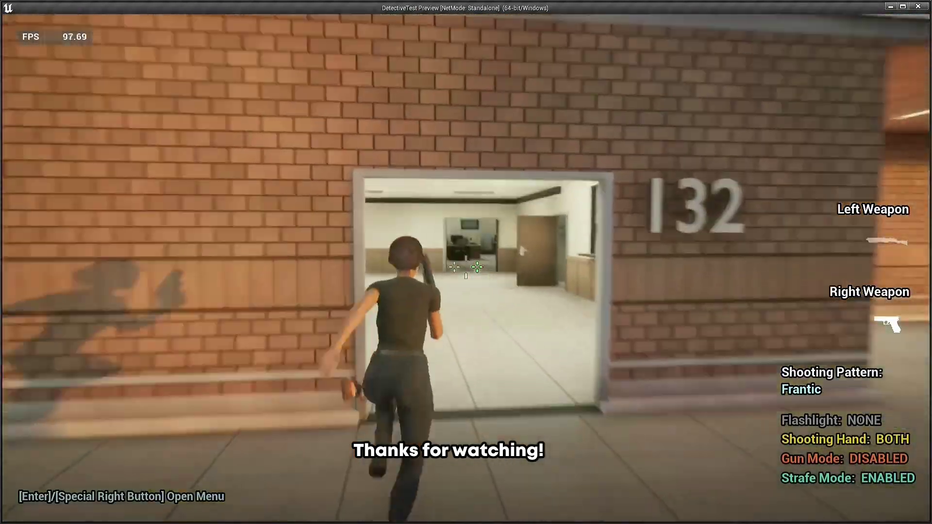
pyautogui.press('space')
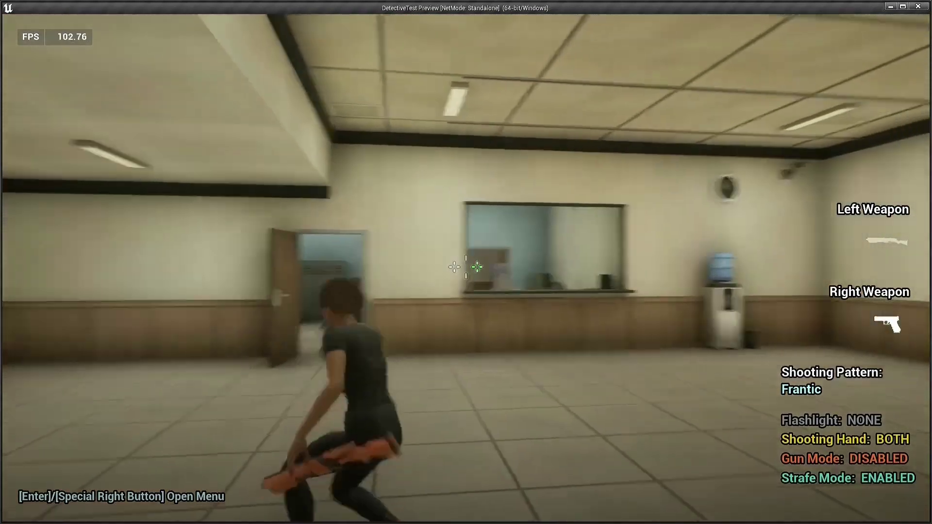